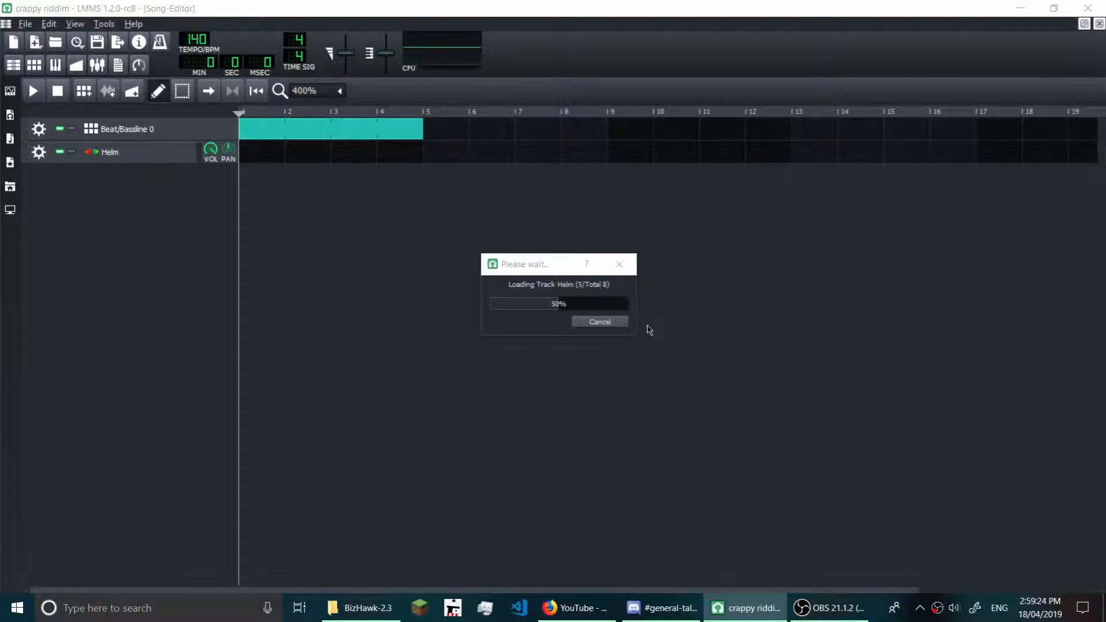
Play the finished crappy riddim song, return to its start and look over its Helm track.
left_click(30, 93)
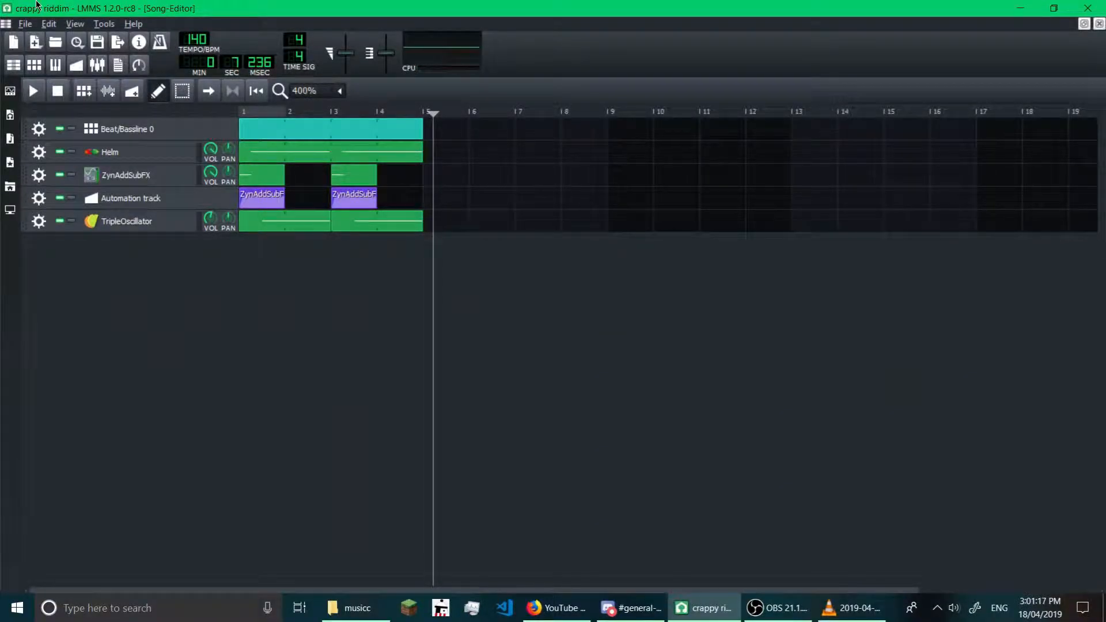
left_click(242, 112)
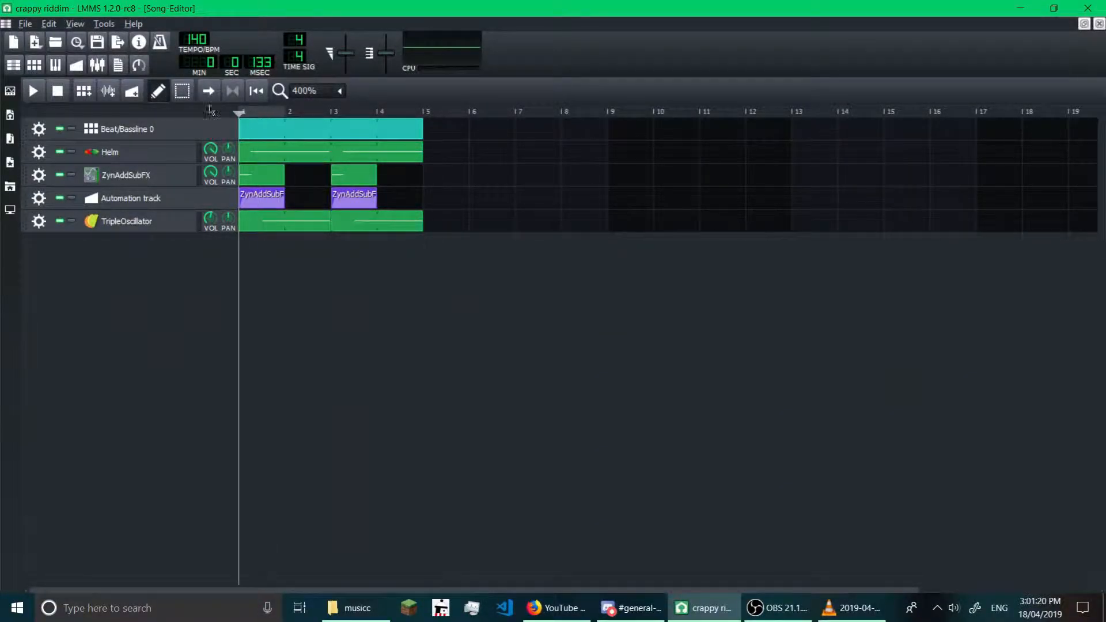
left_click(112, 152)
left_click(532, 275)
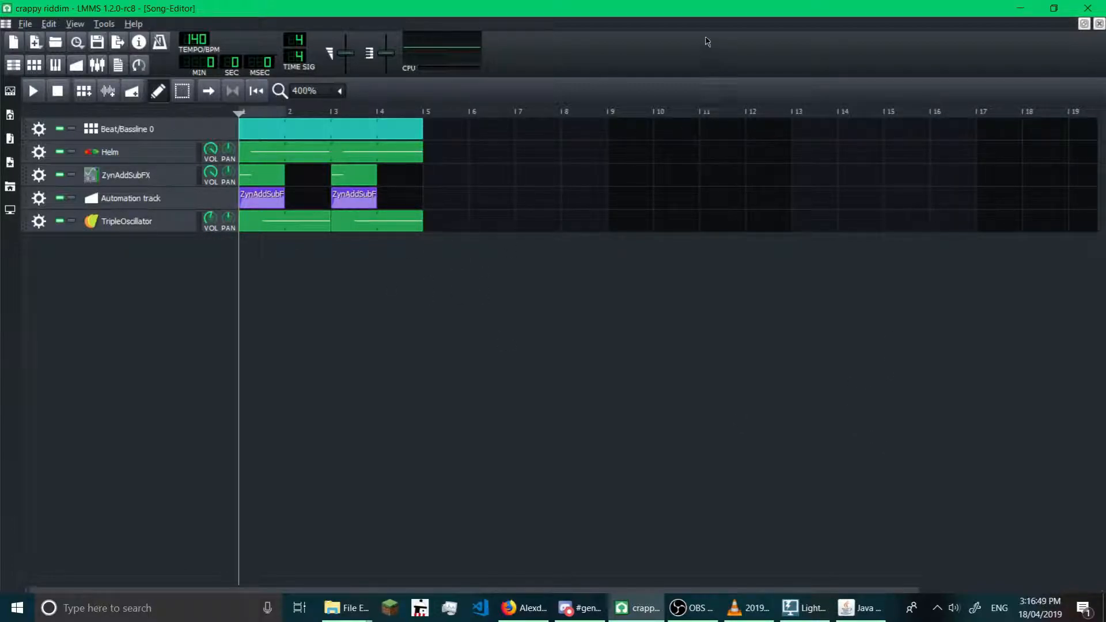
left_click_drag(268, 111, 236, 388)
left_click_drag(239, 118, 228, 288)
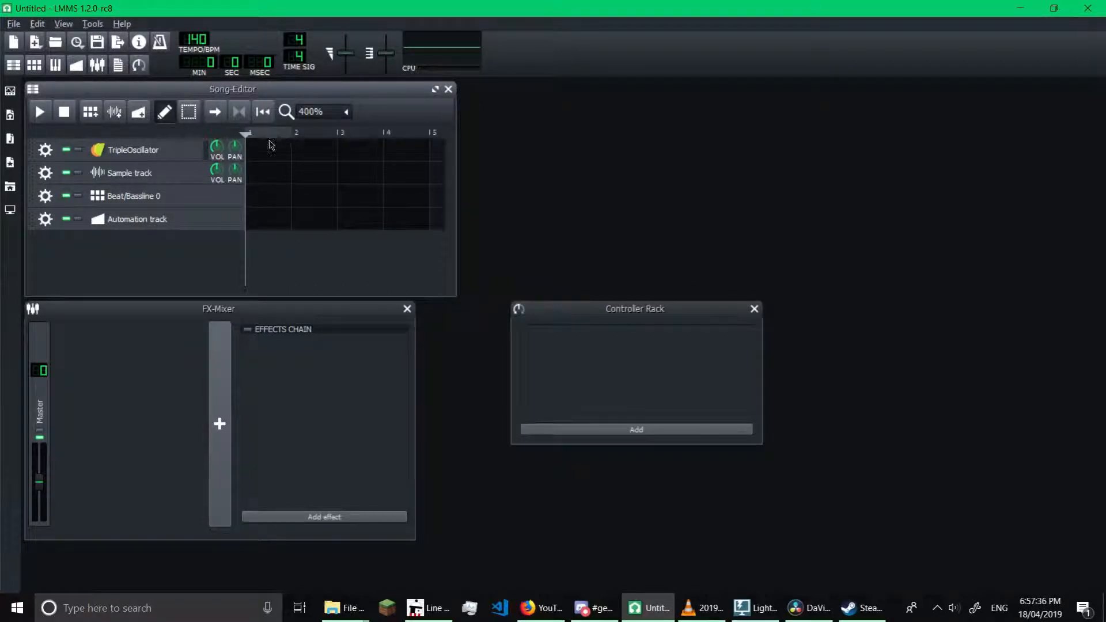
Try notes on the default TripleOscillator instrument and skim the LMMS home page.
left_click(277, 157)
left_click(161, 152)
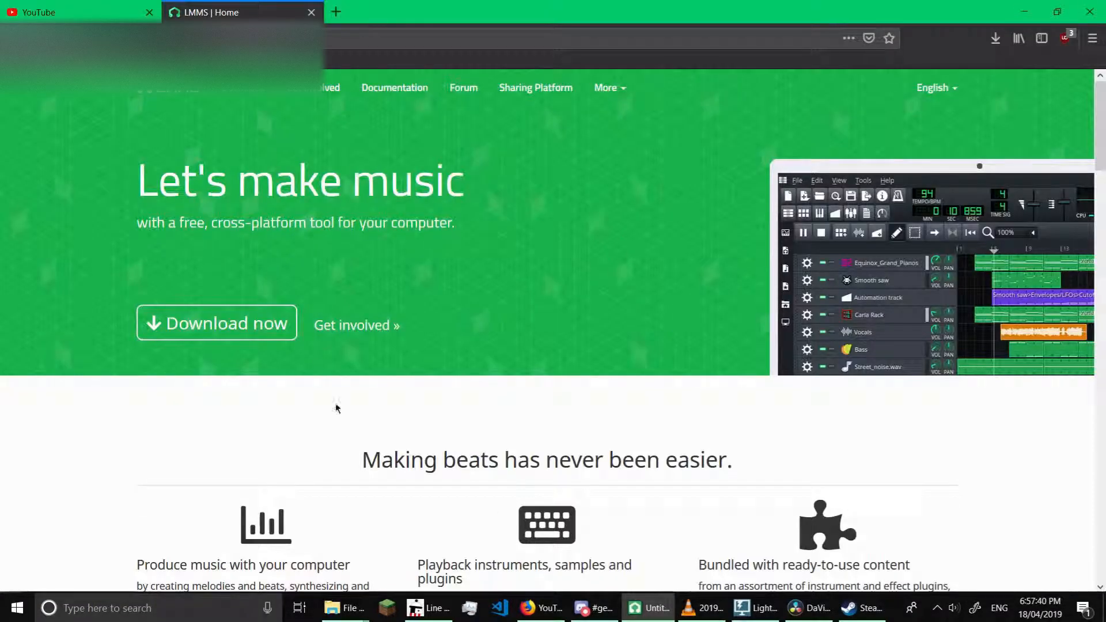
scroll(336, 407, "down", 15)
scroll(296, 385, "down", 12)
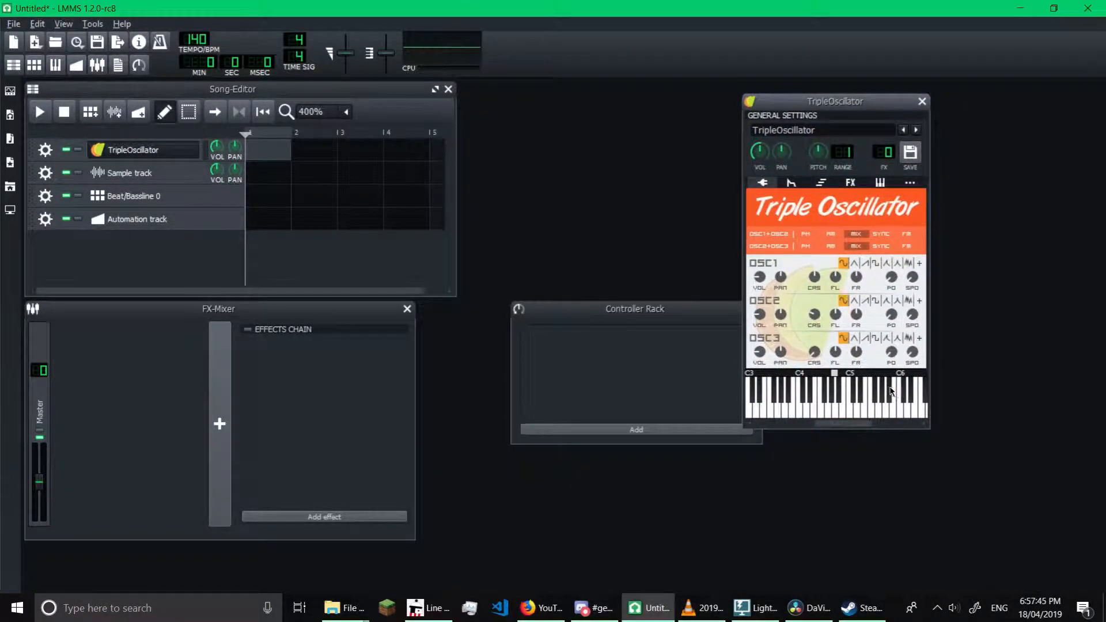
mouse_move(789, 413)
left_mouse_down()
mouse_move(940, 384)
mouse_move(842, 407)
mouse_move(852, 401)
mouse_move(765, 393)
left_mouse_up()
left_click(922, 102)
Remove the default tracks and add a ZynAddSubFX instrument track to the song.
left_click(45, 158)
left_click(66, 185)
left_click(10, 91)
left_click_drag(56, 573, 57, 565)
left_click_drag(57, 565, 229, 342)
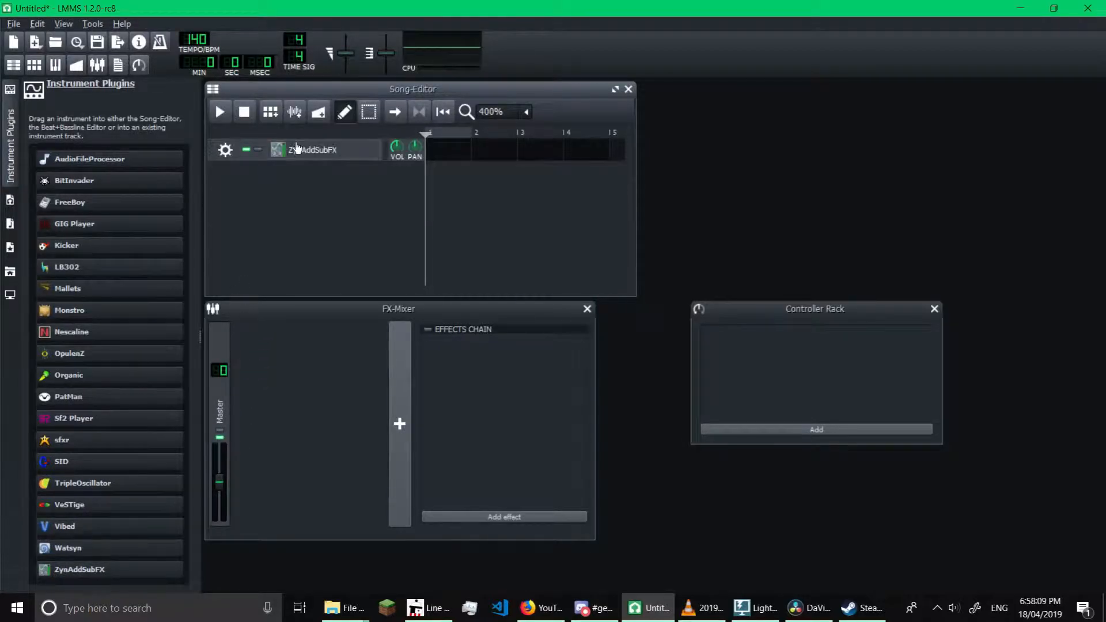
Open the full ZynAddSubFX interface with its instrument editor and move the editor aside.
left_click(305, 150)
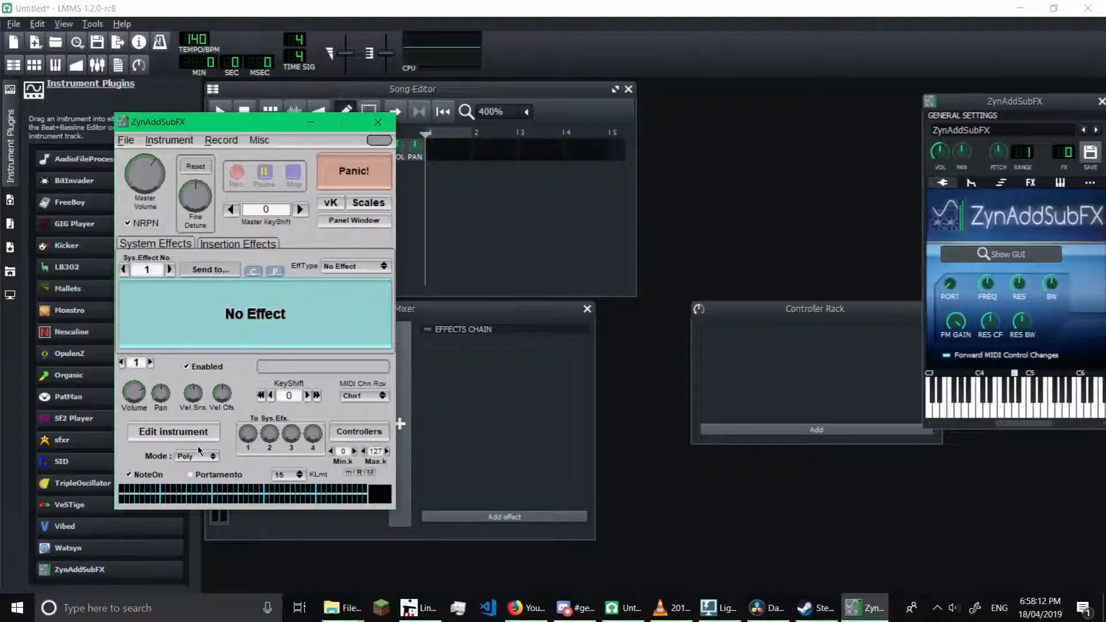
left_click(138, 432)
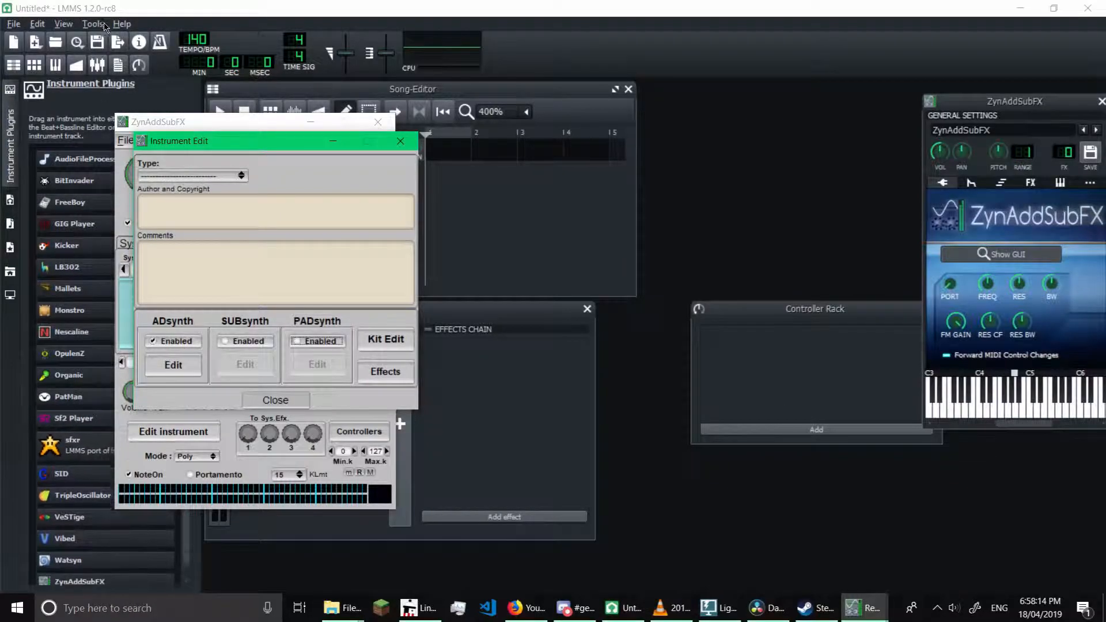
left_click_drag(279, 147, 581, 133)
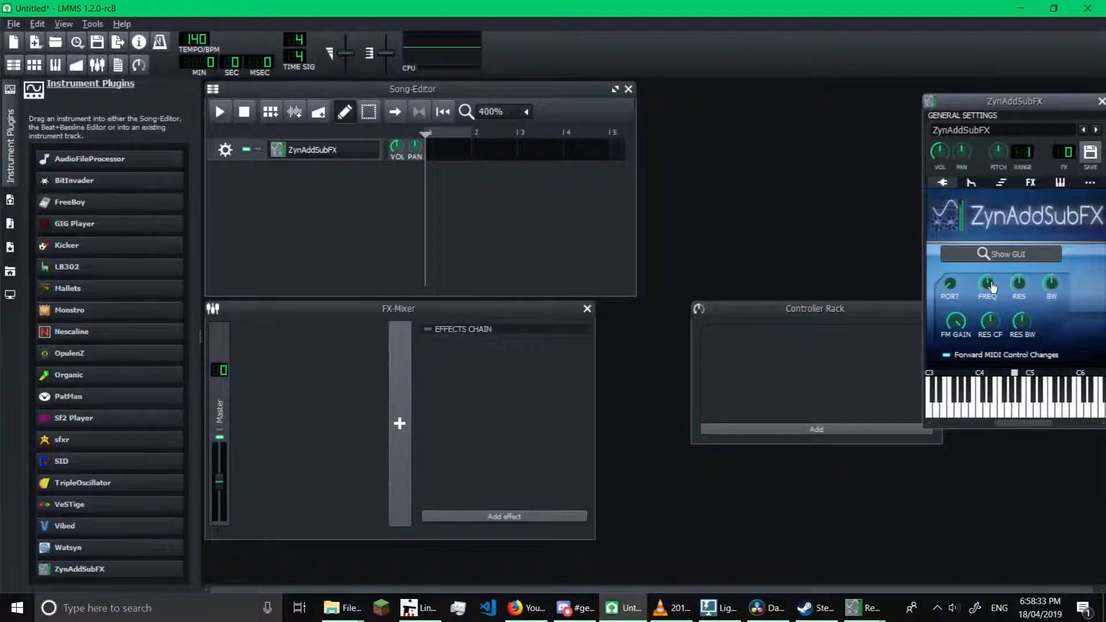
Bring back the ADsynth global parameters, Instrument Edit and main ZynAddSubFX windows and spread them across the screen.
left_click(886, 612)
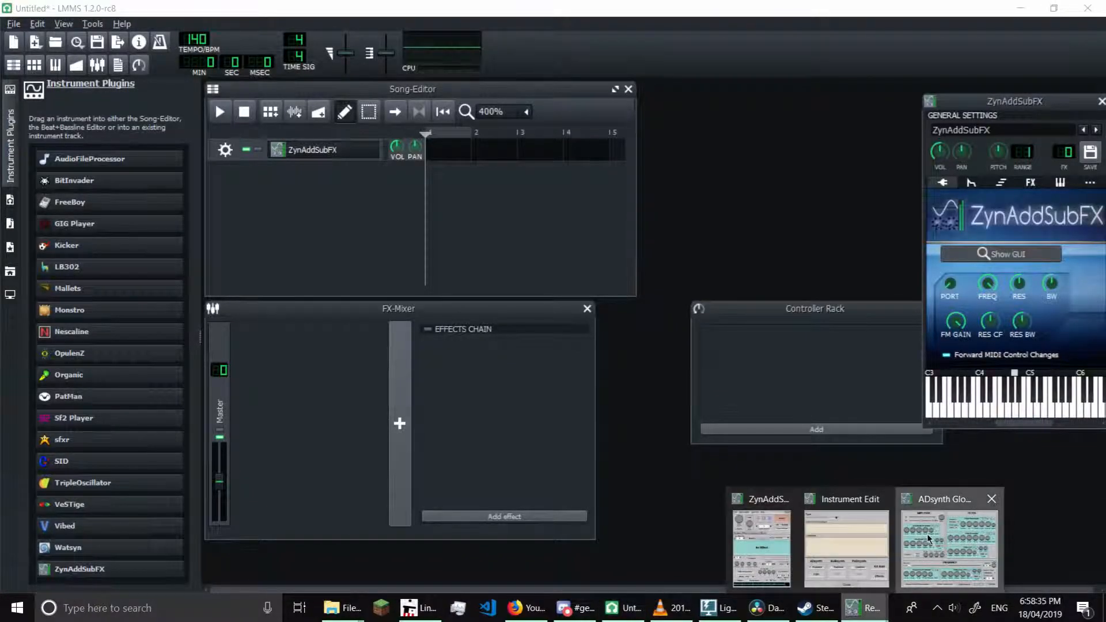
left_click(919, 538)
left_click(883, 613)
left_click(851, 552)
right_click(865, 606)
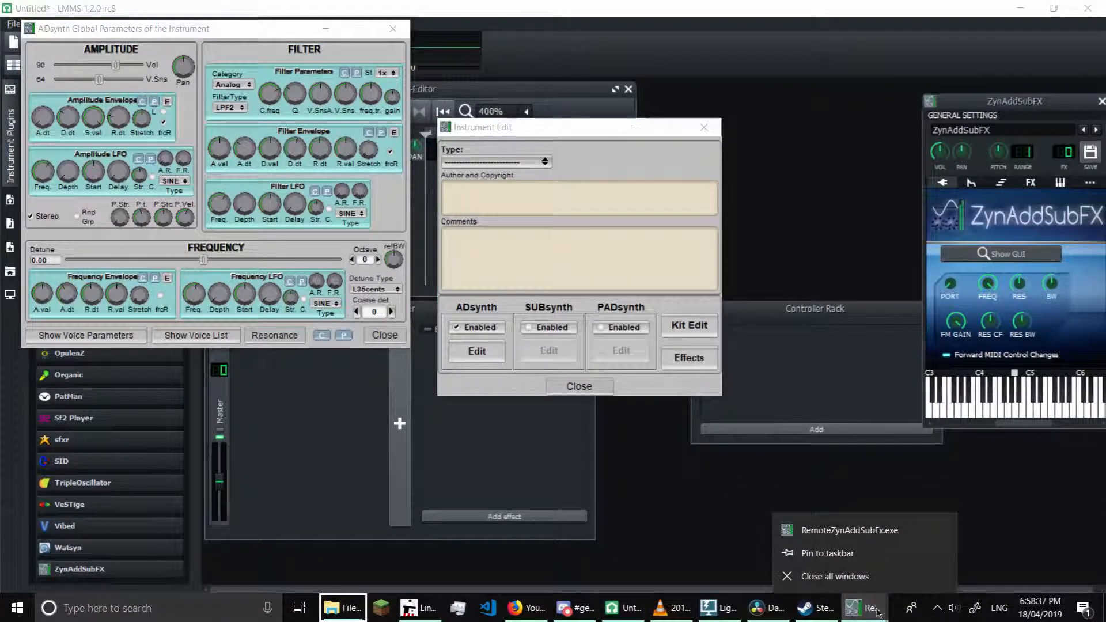
left_click(864, 608)
left_click(777, 541)
left_click_drag(219, 122, 852, 77)
left_click(233, 46)
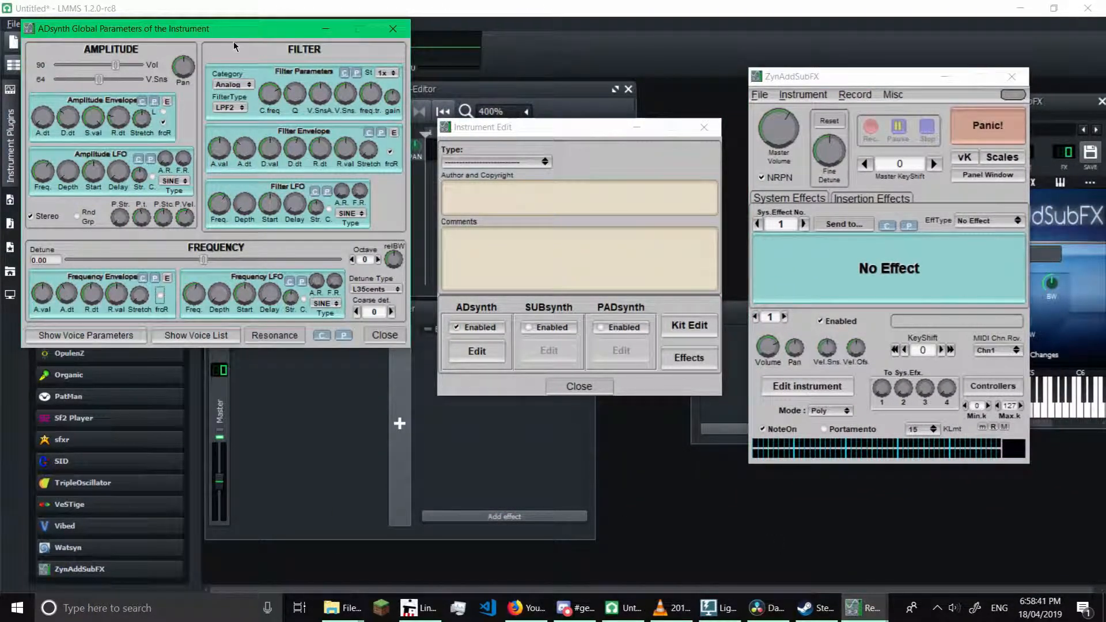
left_click_drag(246, 23, 611, 54)
Give ADsynth voice 1 a Saw oscillator with the base function parameter at 63 and unison size 50.
left_click(449, 365)
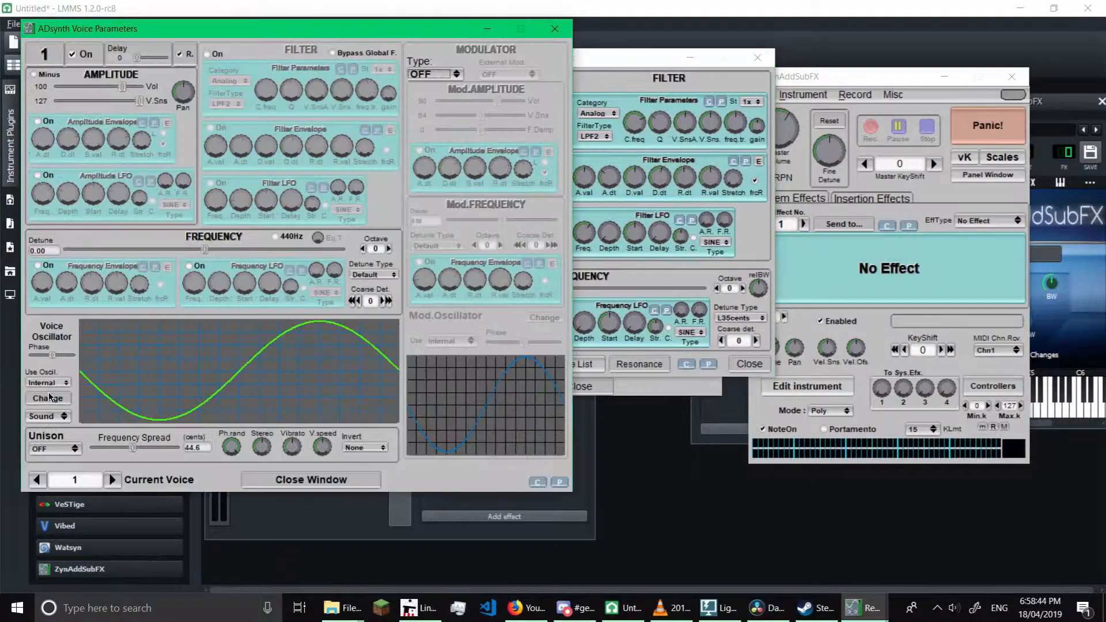
left_click(51, 398)
left_click(329, 269)
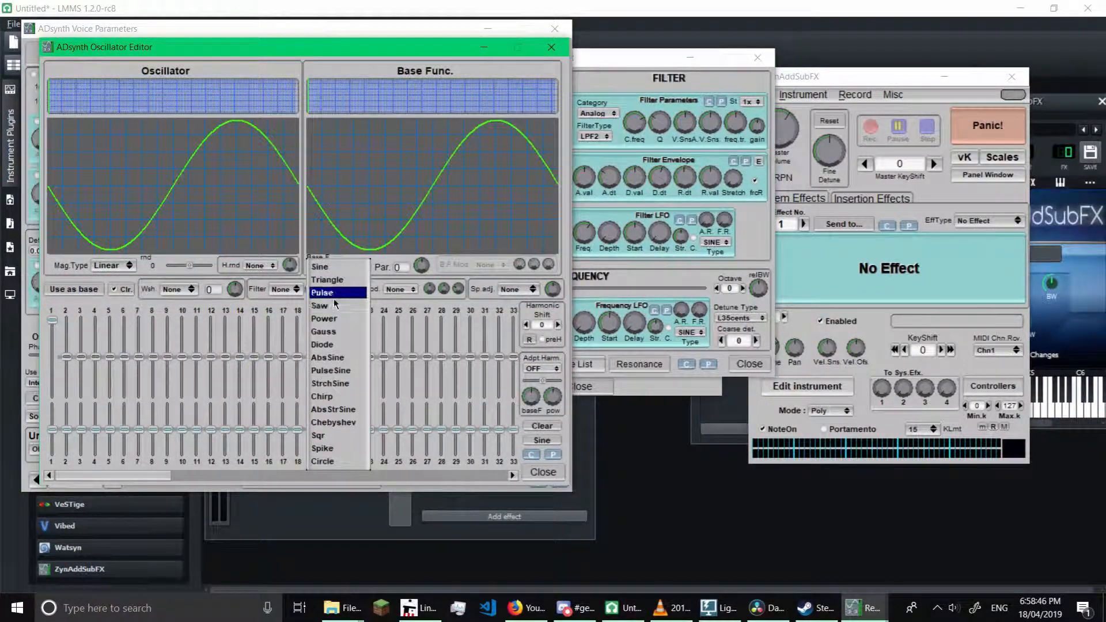
left_click(333, 307)
left_click_drag(421, 266, 515, 35)
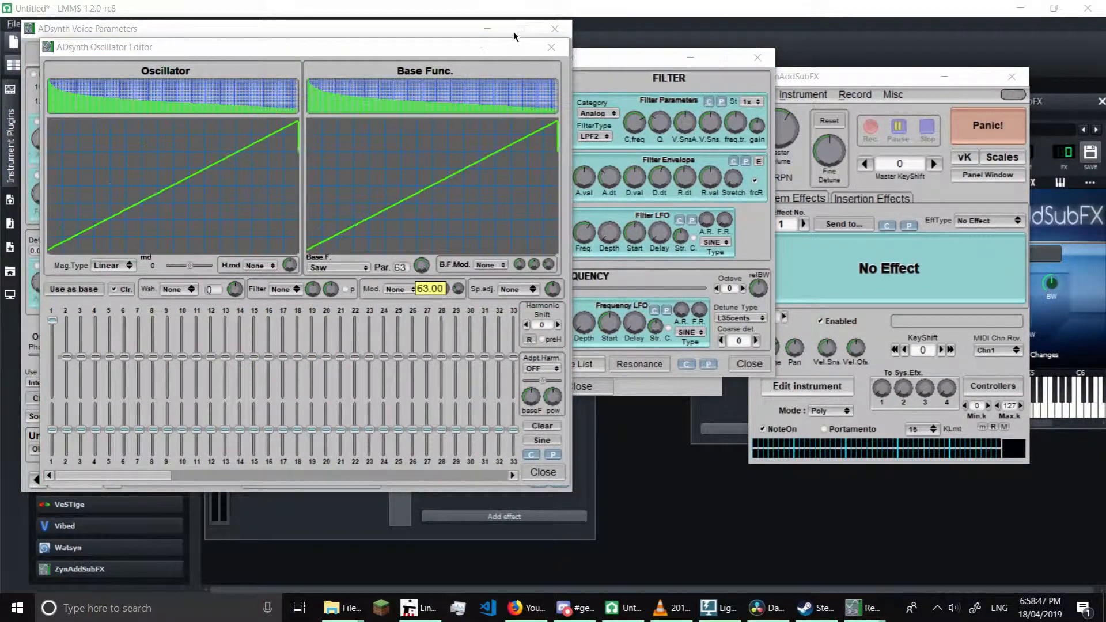
left_click(552, 47)
left_click(68, 448)
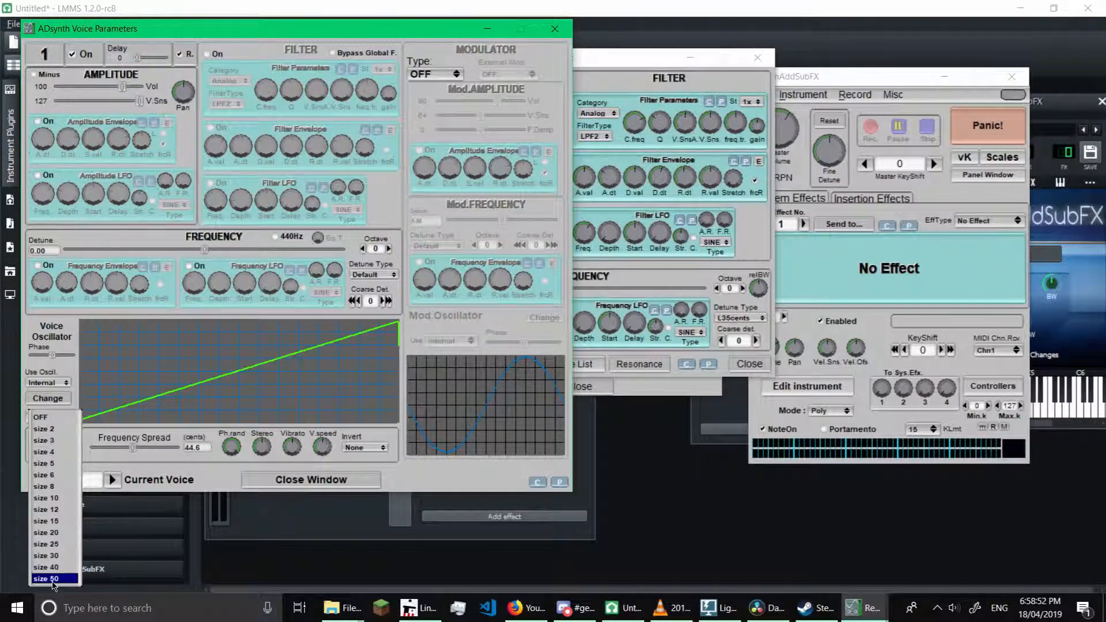
left_click(46, 585)
Open the ZynAddSubFX virtual keyboard, try a few notes and adjust the master volume.
left_click(960, 160)
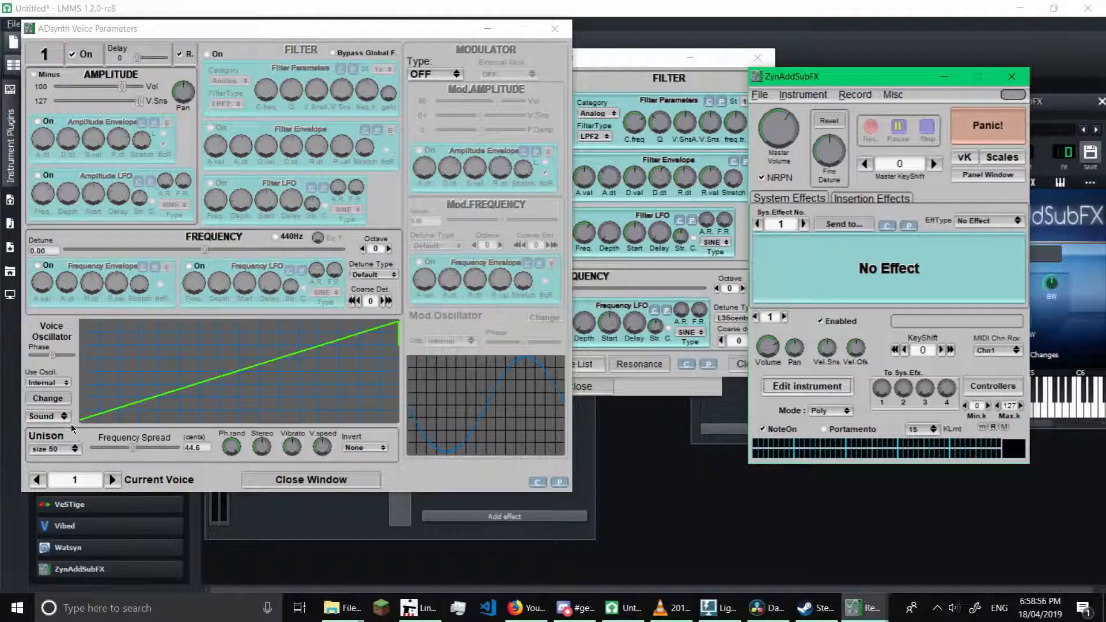
left_click(965, 157)
key("w")
key("y")
key("r")
key("y")
key("r")
key("y")
left_click_drag(789, 138, 791, 102)
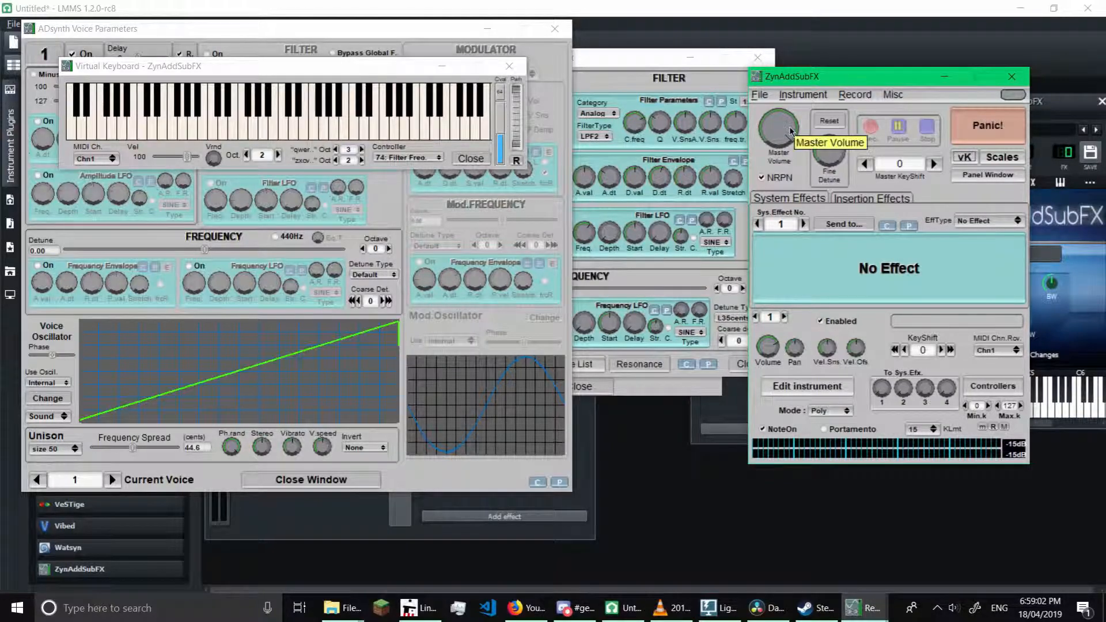
Play a run of test notes and chords on the virtual keyboard to hear the saw sound.
left_click(403, 70)
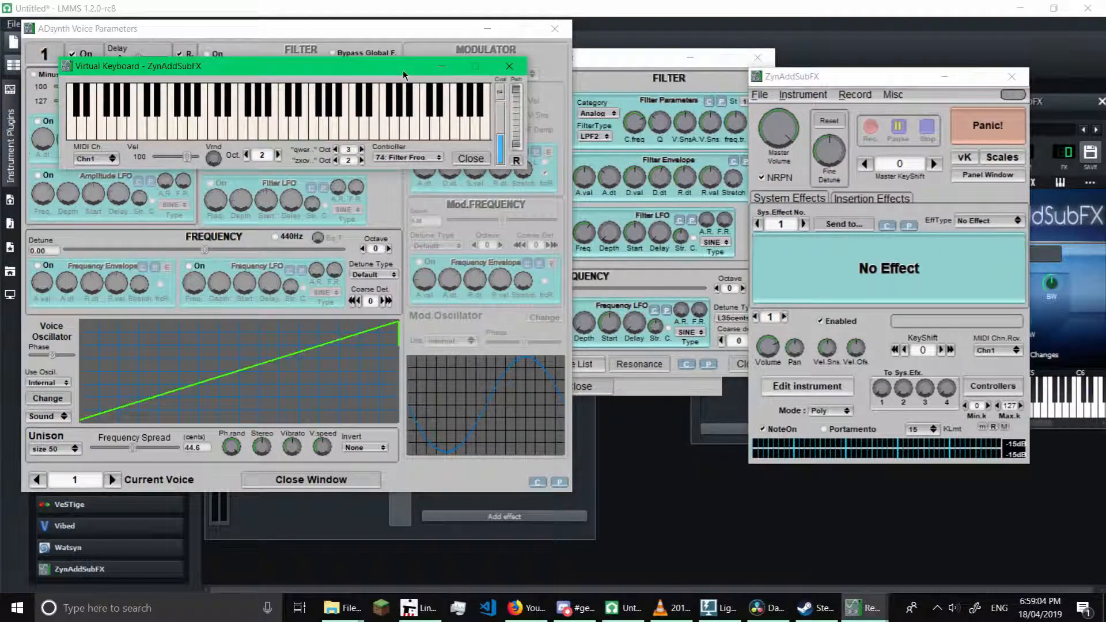
key("r")
key("y")
key("d")
key("h")
key("l")
key("j")
key("semicolon")
key("n")
key("period")
key("o")
key("s")
key("m")
key("period")
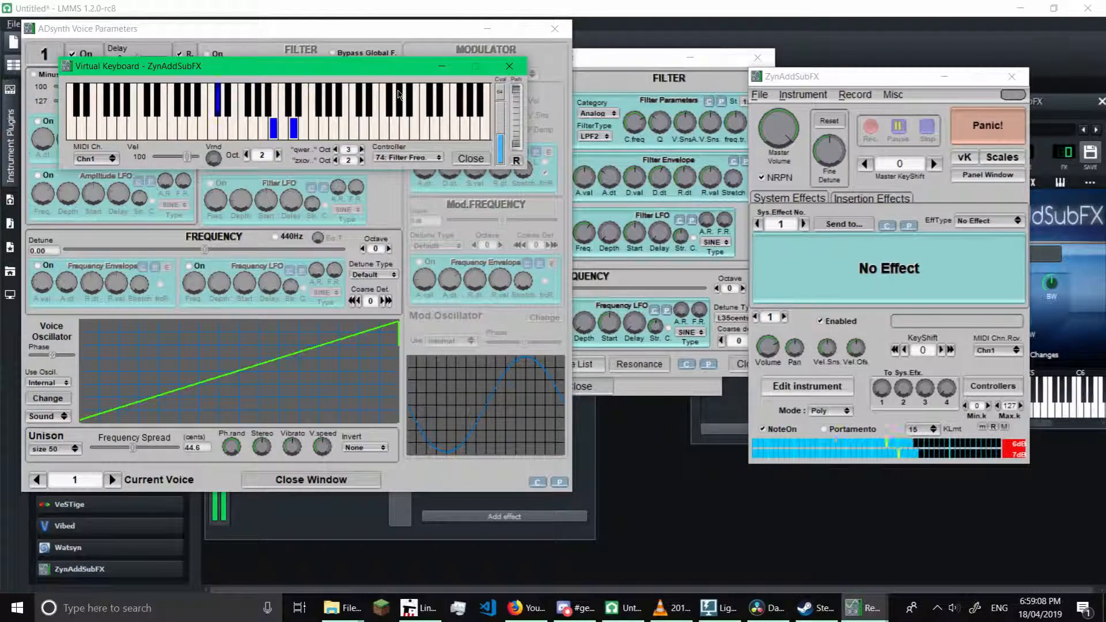
key("x")
key("c")
key("v")
key("l")
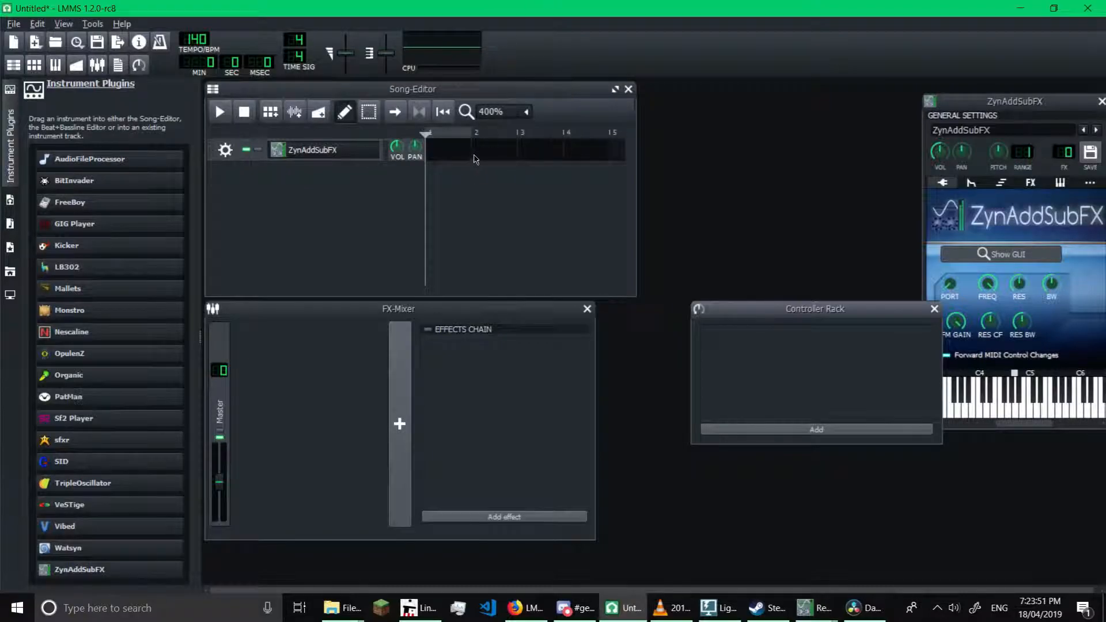
Create a ZynAddSubFX pattern in bar 1 and place an eighth-note C5 at its start in the piano roll.
double_click(459, 147)
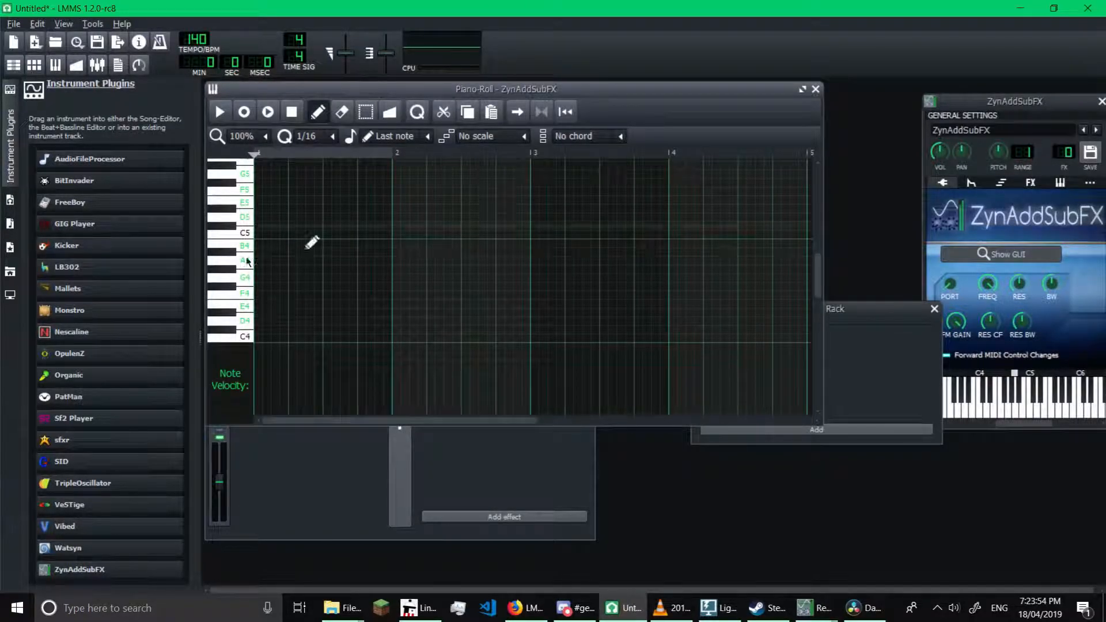
left_click_drag(286, 238, 271, 291)
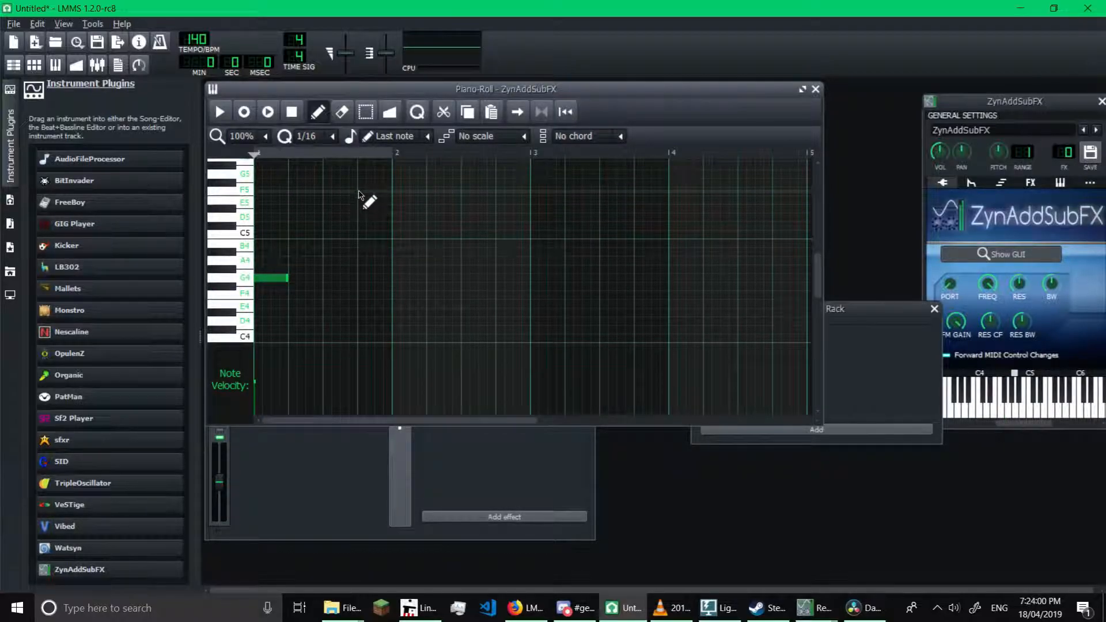
left_click_drag(288, 278, 257, 234)
scroll(257, 235, "up", 1)
left_click_drag(258, 270, 271, 270)
Complete bar 1 of the melody with eighth notes G5, D#5, D5, C5, G5, D#5 and D5.
left_click(277, 209)
left_click(219, 111)
left_click(314, 252)
left_click(331, 269)
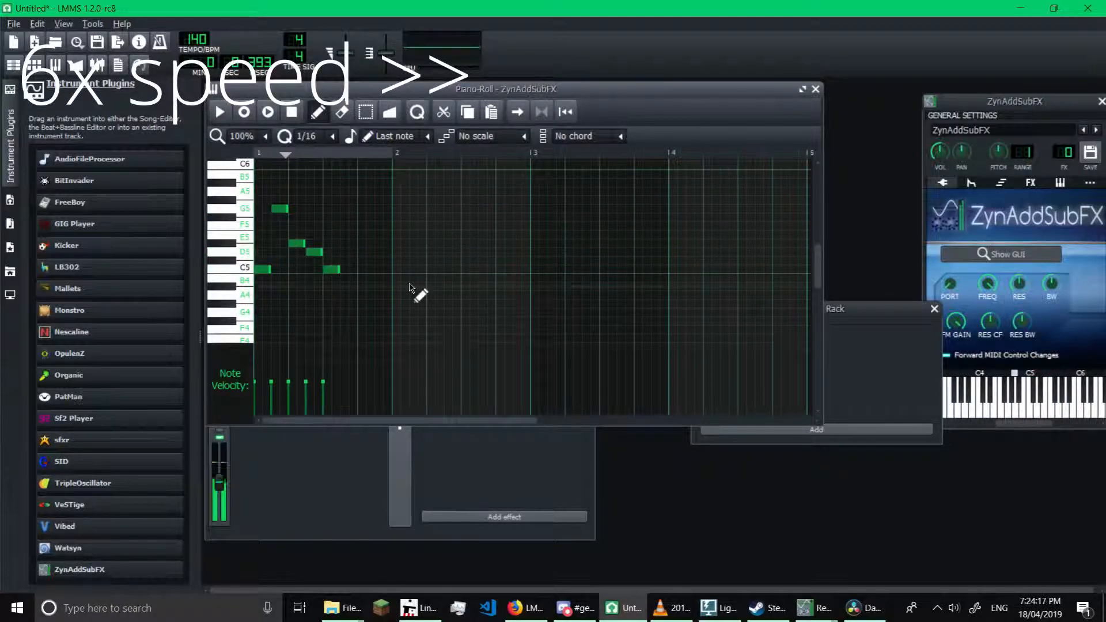
left_click(349, 208)
left_click(366, 243)
left_click(383, 252)
Fill bar 2 with the eighth notes A#4, F5, D#5 and D5 twice over and play the melody back.
left_click(401, 286)
left_click(418, 225)
left_click(435, 244)
left_click(453, 261)
left_click(470, 287)
left_click(487, 225)
left_click(504, 243)
left_click(521, 252)
left_click(221, 112)
left_click(230, 115)
left_click_drag(472, 287, 457, 252)
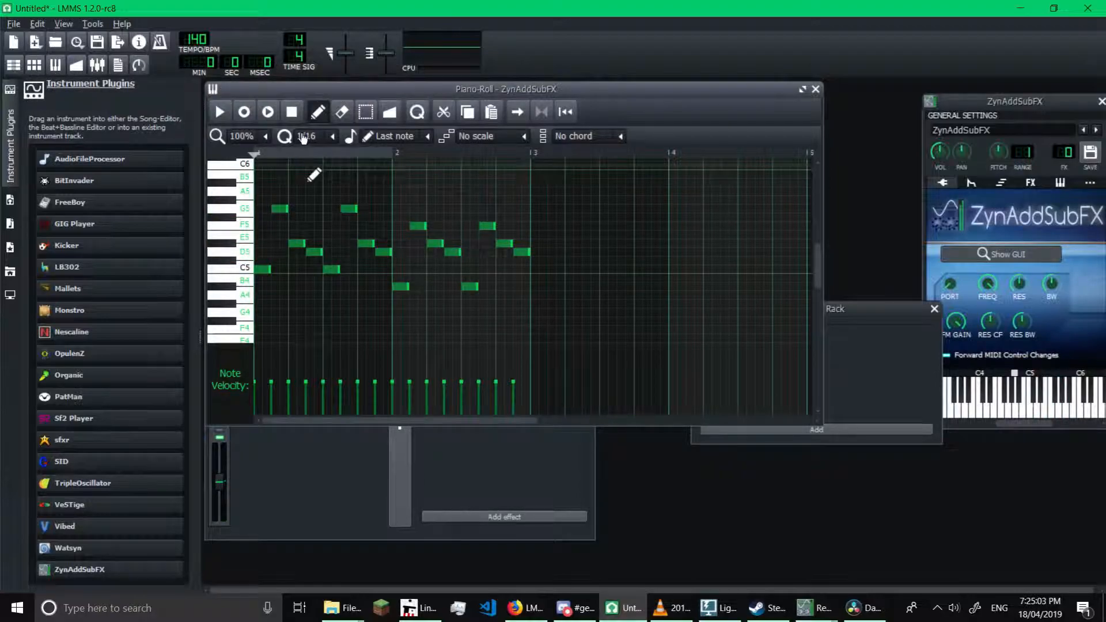
left_click(214, 115)
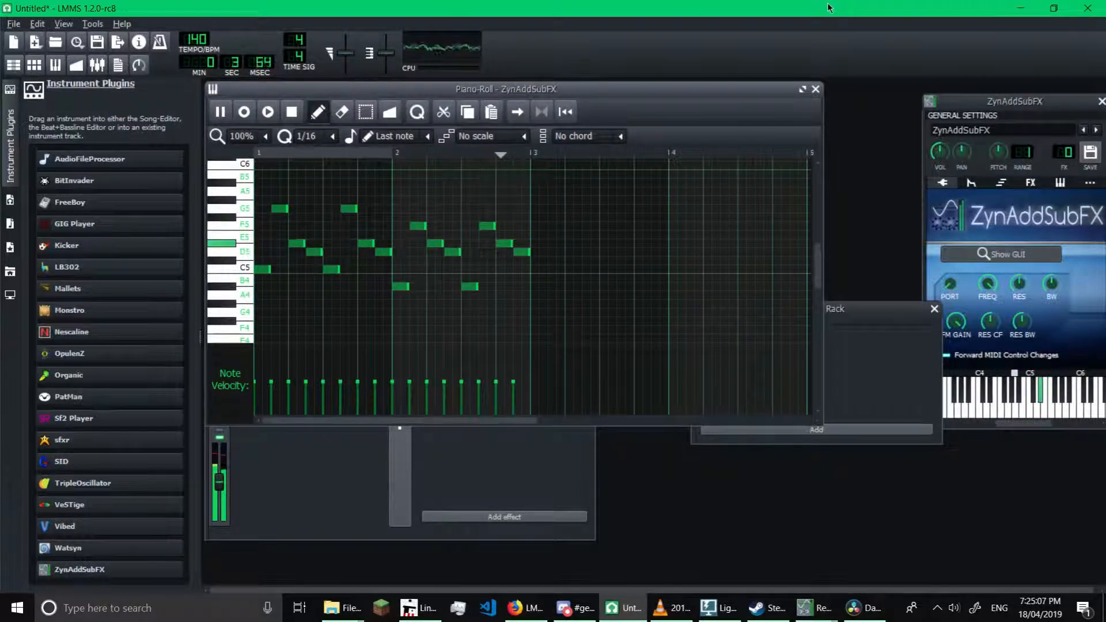
key("space")
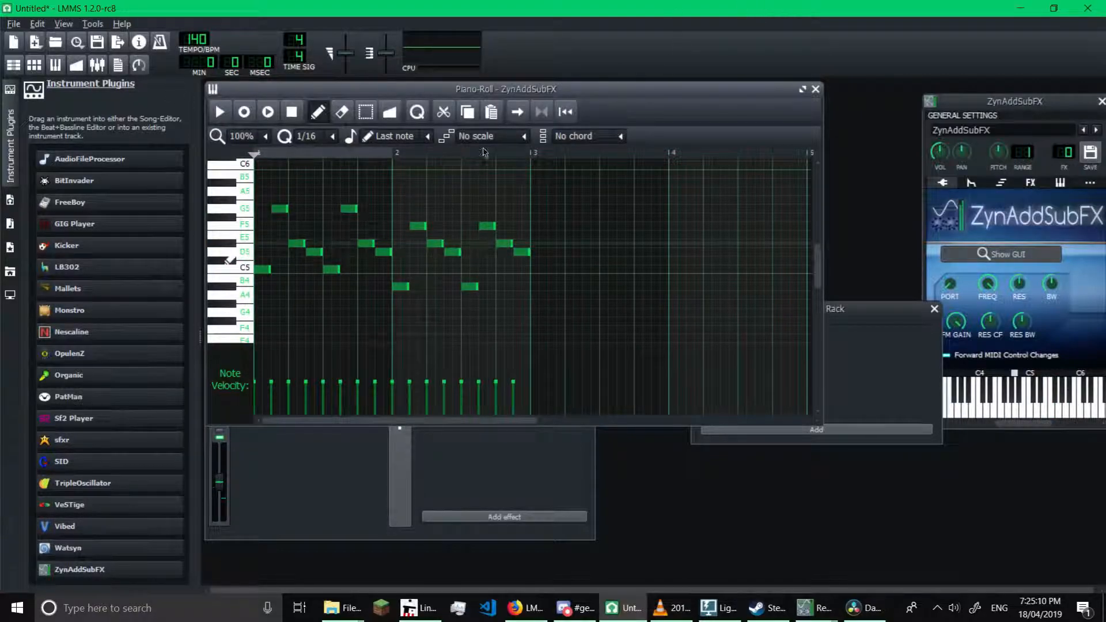
Reopen the ADsynth voice 1 parameters of the ZynAddSubFX instrument and enable the voice's amplitude envelope.
left_click(993, 257)
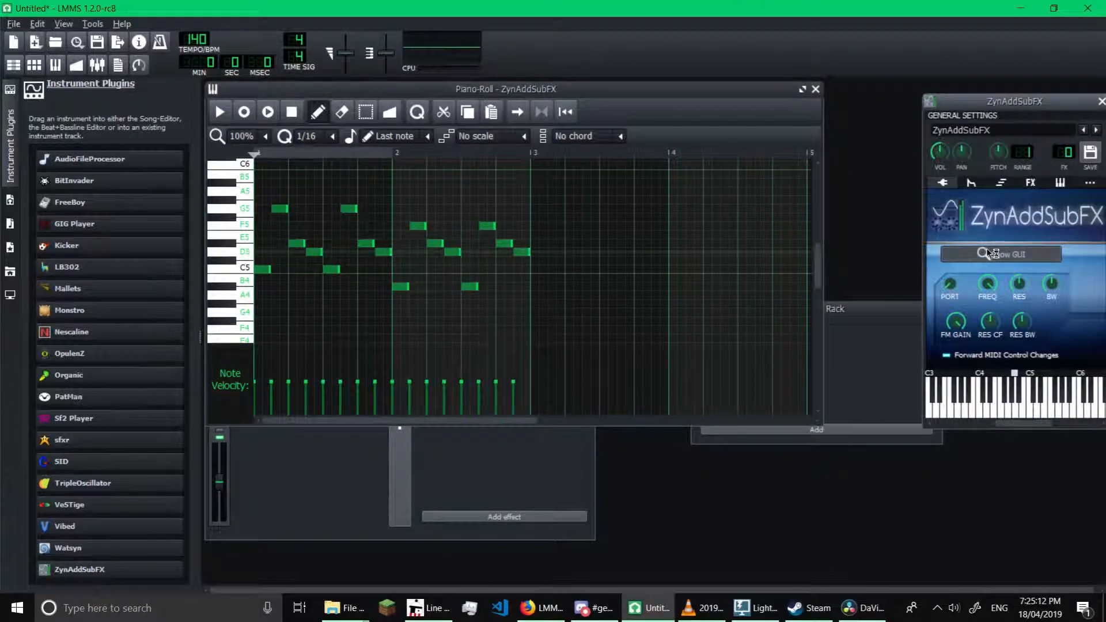
left_click(170, 400)
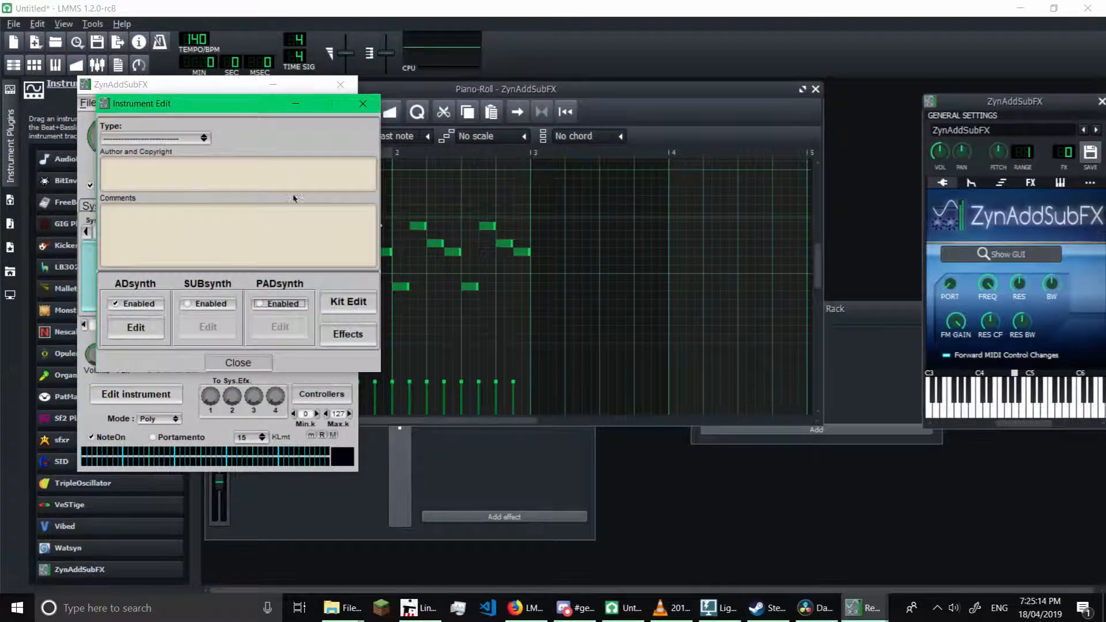
left_click(151, 327)
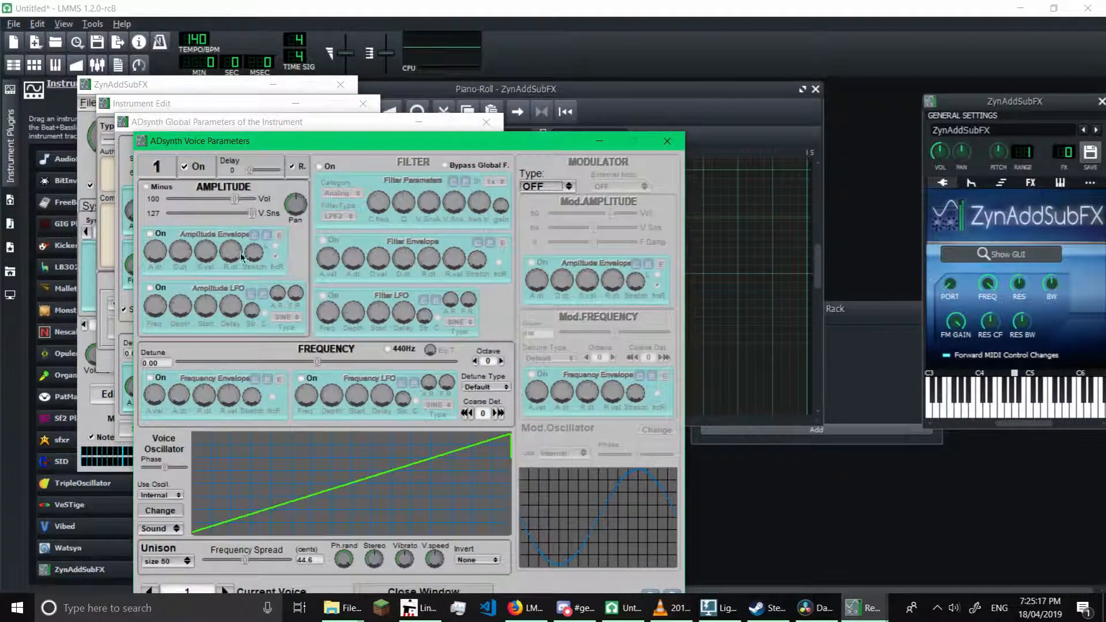
left_click(152, 234)
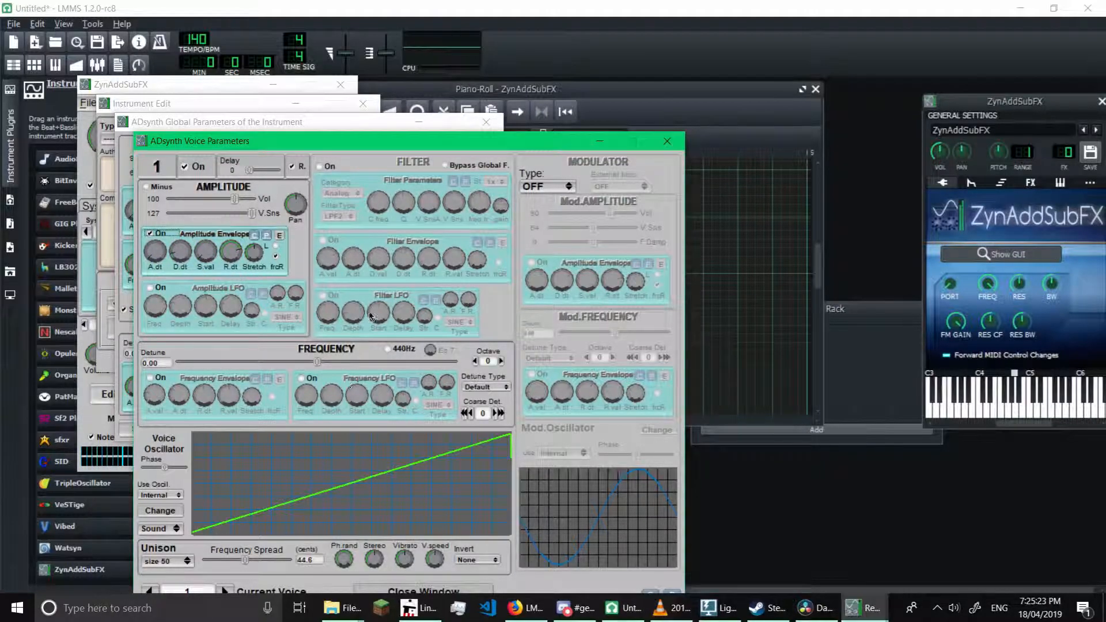
Play the melody to hear the amplitude envelope, and bring back the ADsynth voice parameters.
left_click(664, 109)
left_click(224, 113)
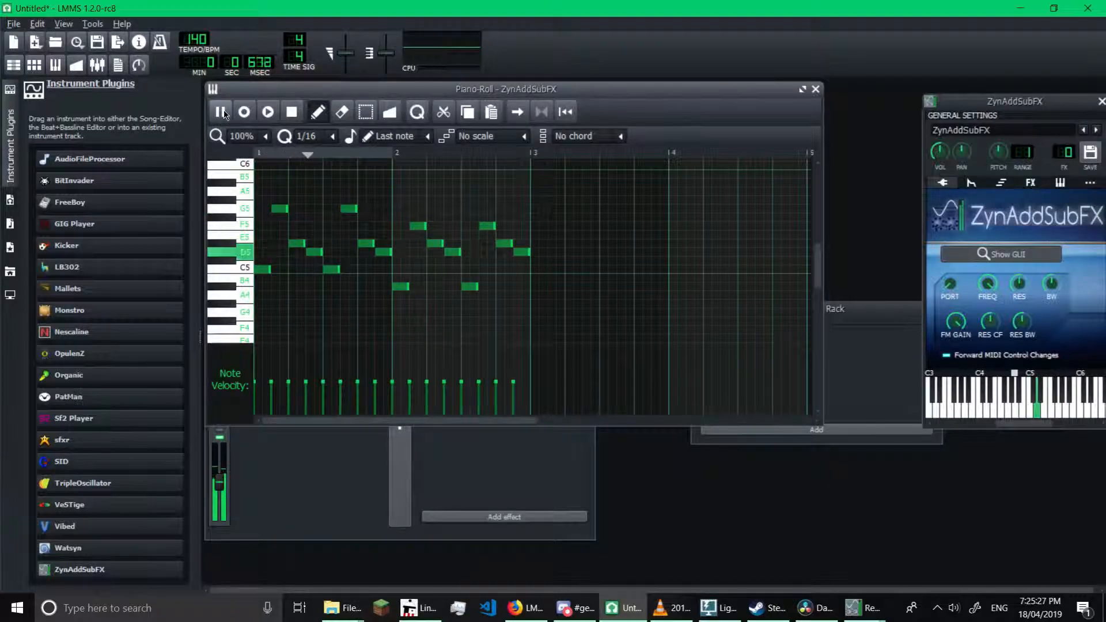
left_click(865, 608)
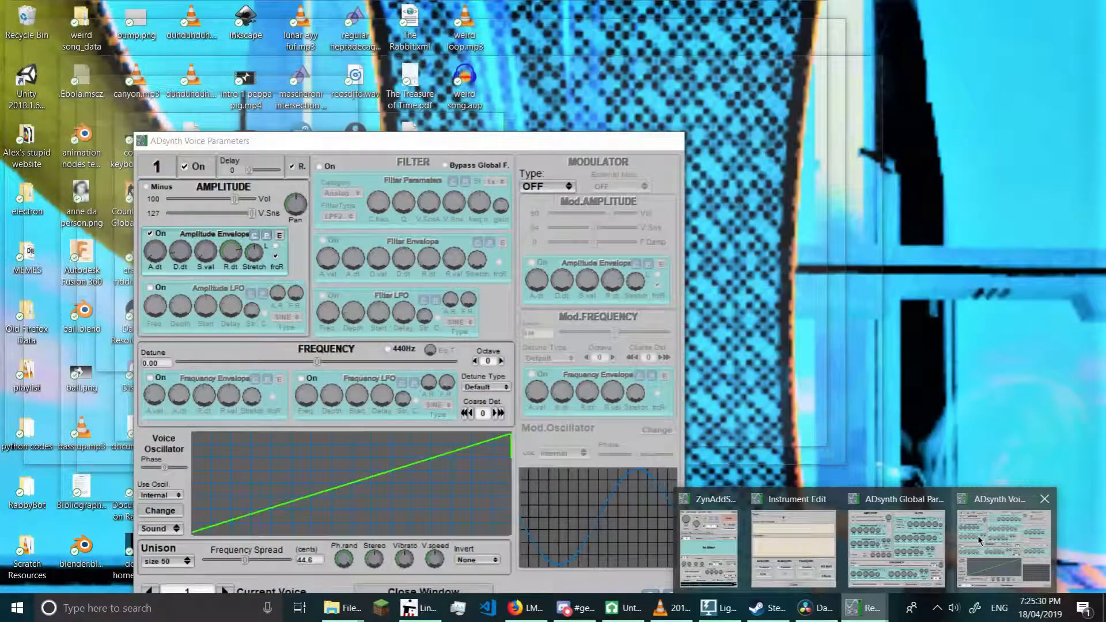
left_click(980, 540)
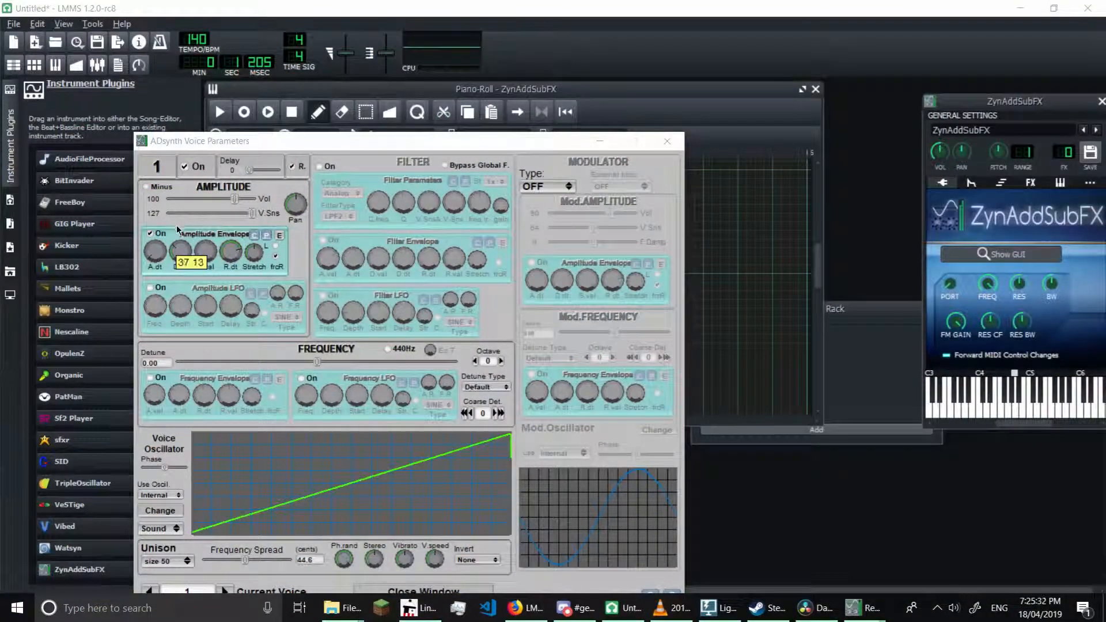
Play the melody repeatedly to judge the amplitude envelope, bringing the ADsynth voice parameters back between listens.
left_click(606, 121)
left_click(221, 112)
key("space")
mouse_move(864, 608)
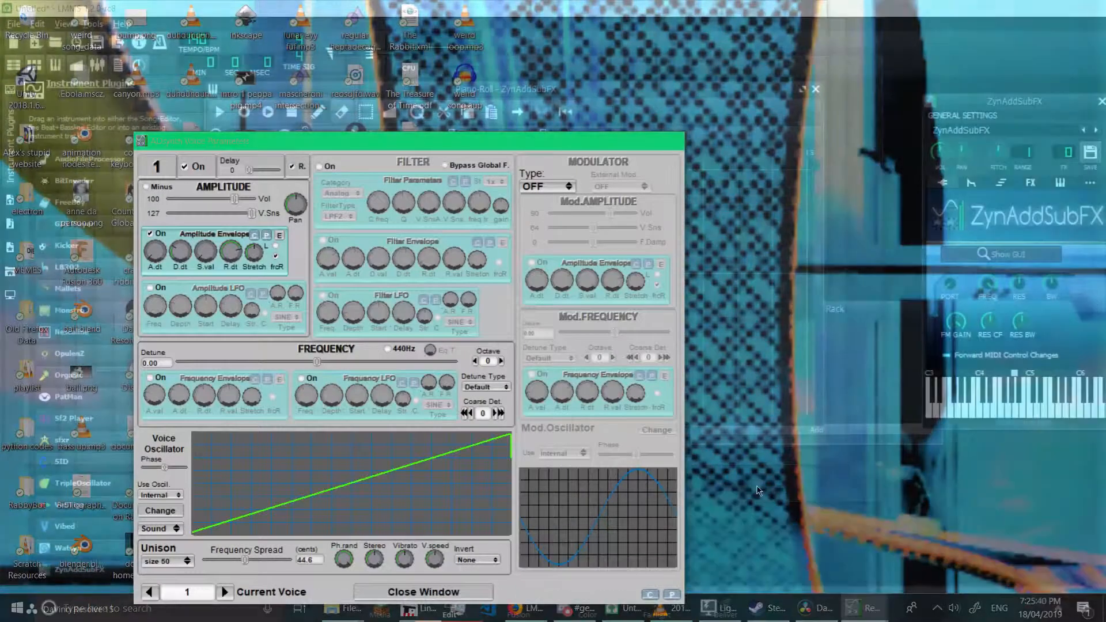
left_click(951, 542)
left_click(600, 141)
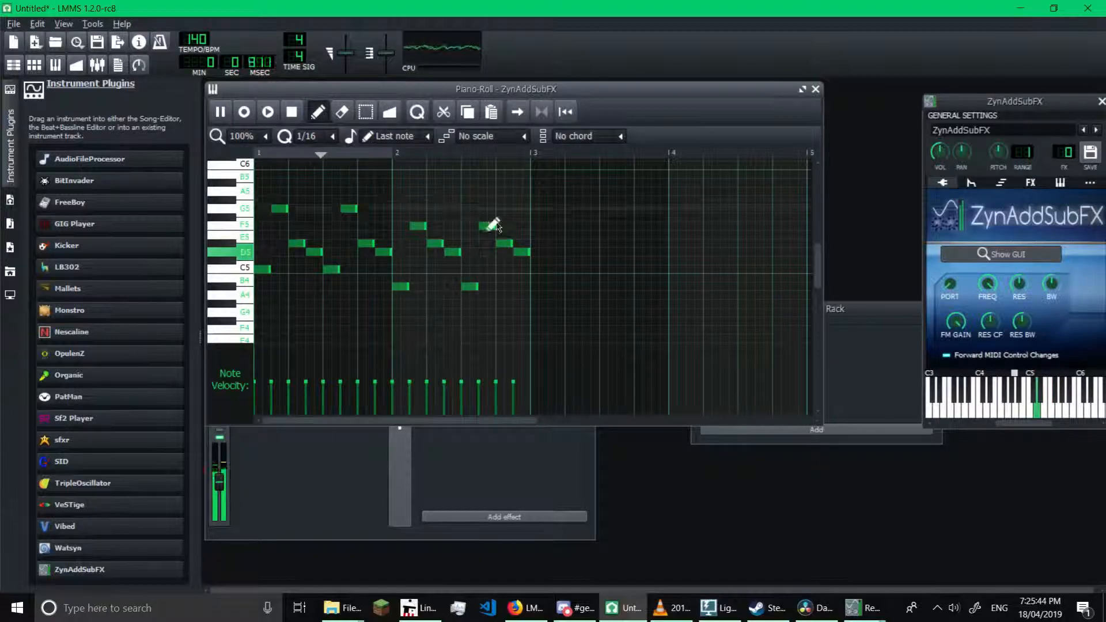
mouse_move(864, 608)
left_click(1003, 536)
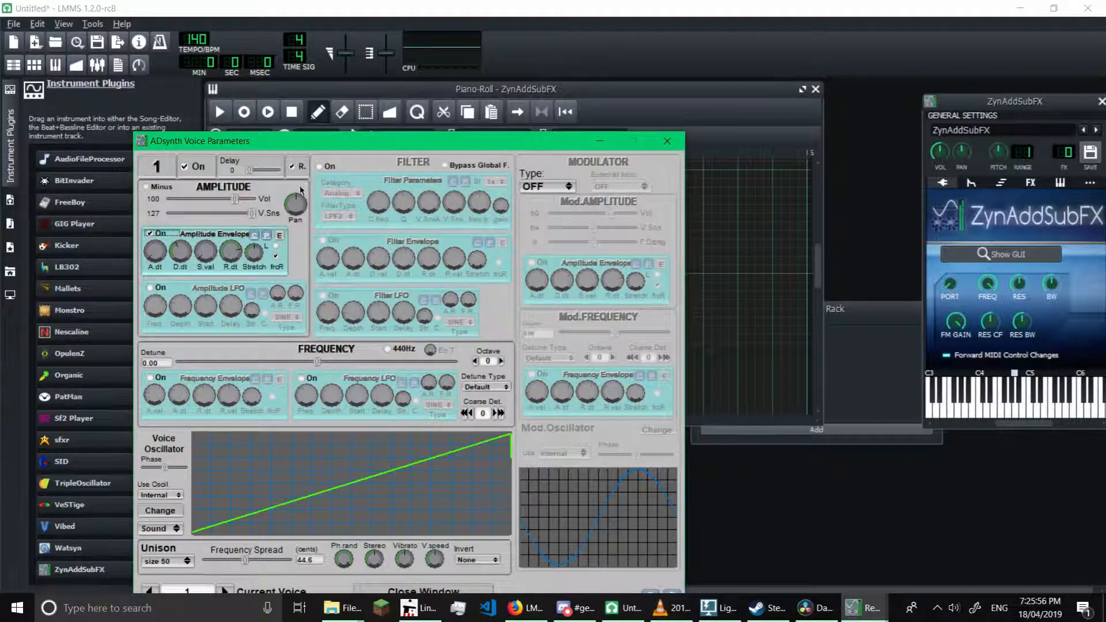
left_click(610, 147)
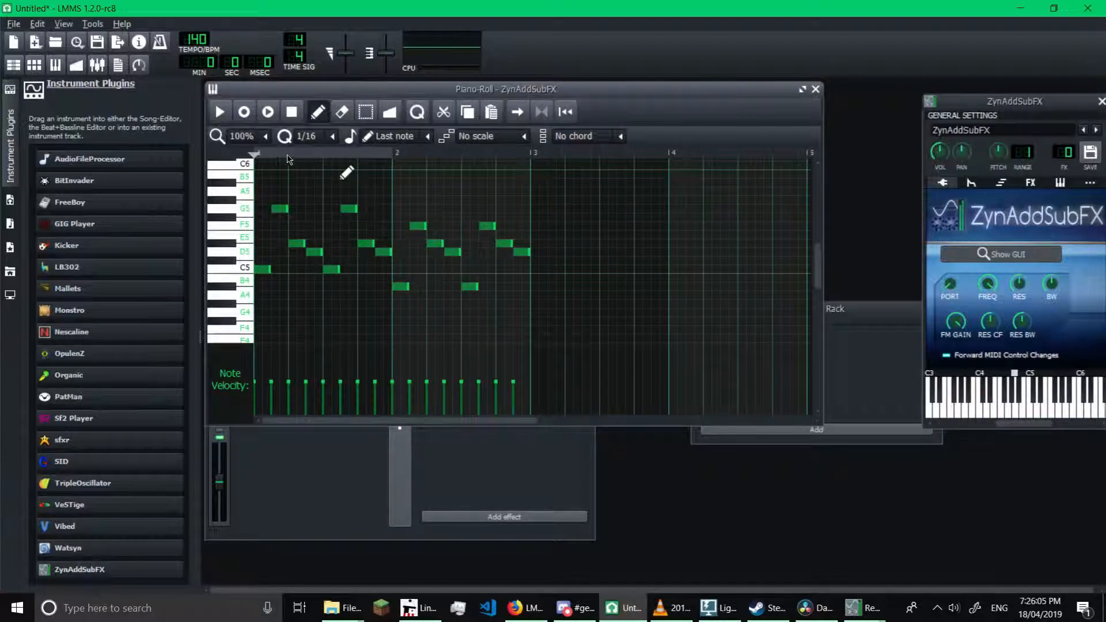
left_click(221, 117)
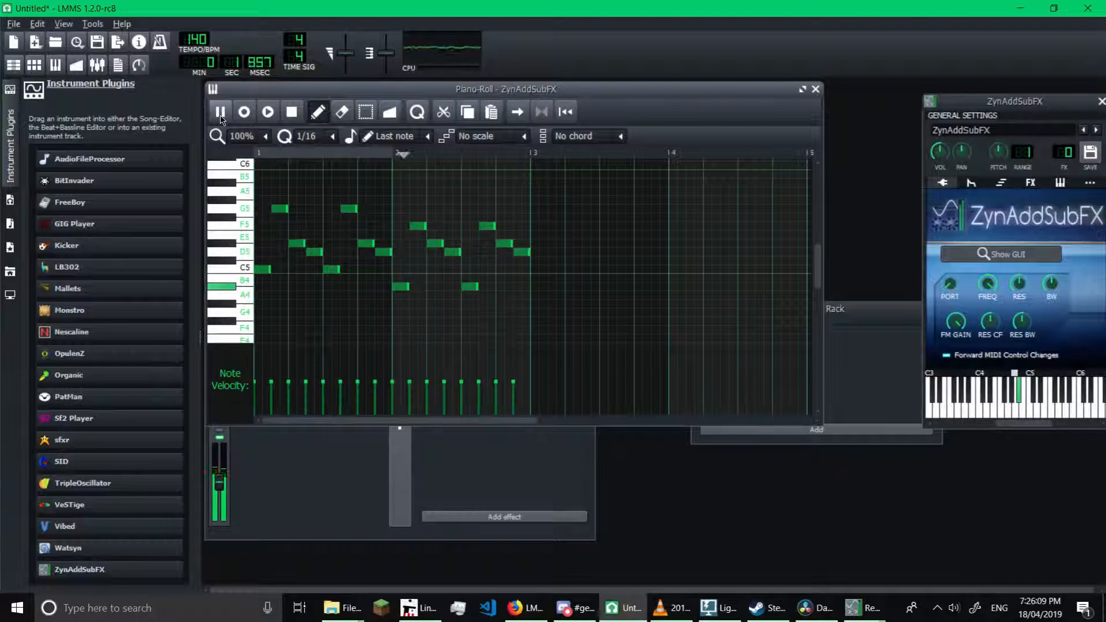
key("space")
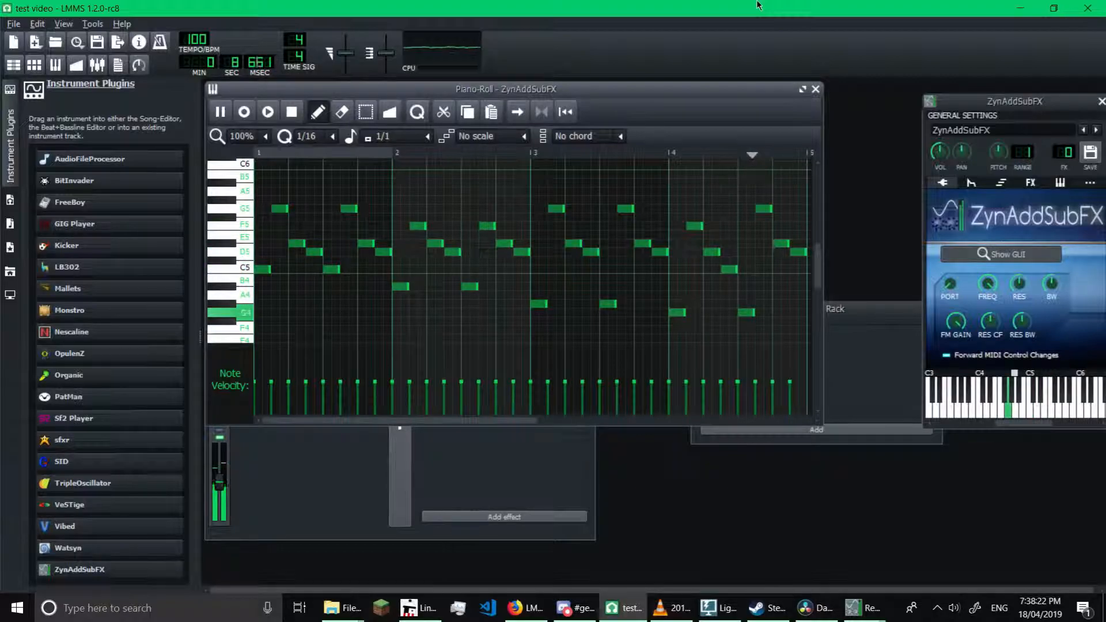
Play the four-bar ZynAddSubFX melody from bar 1.
key("space")
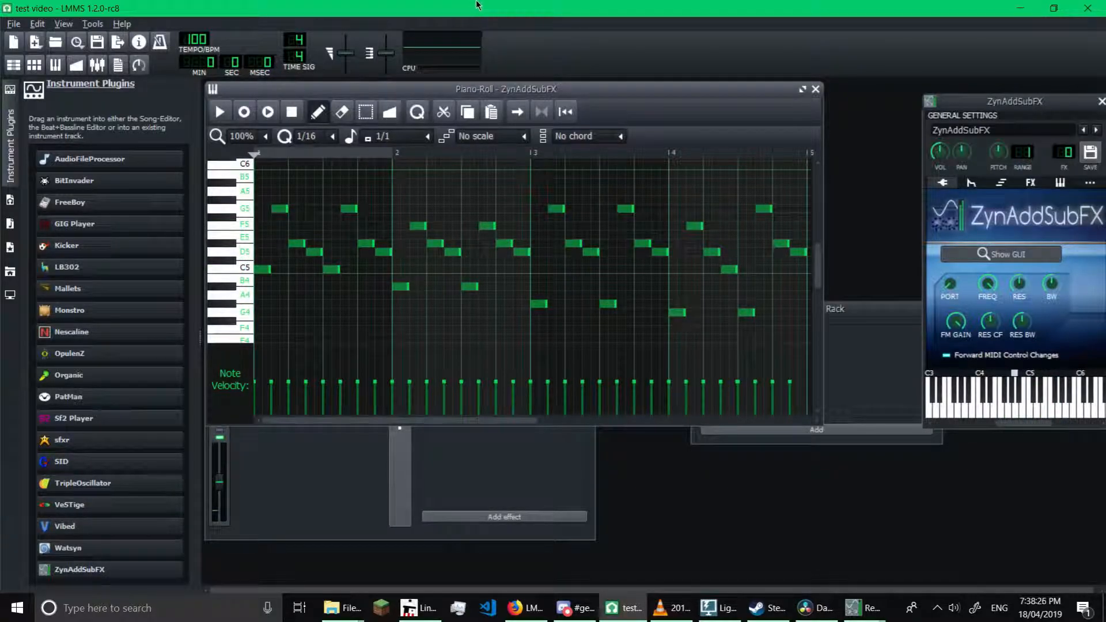
left_click_drag(257, 155, 363, 412)
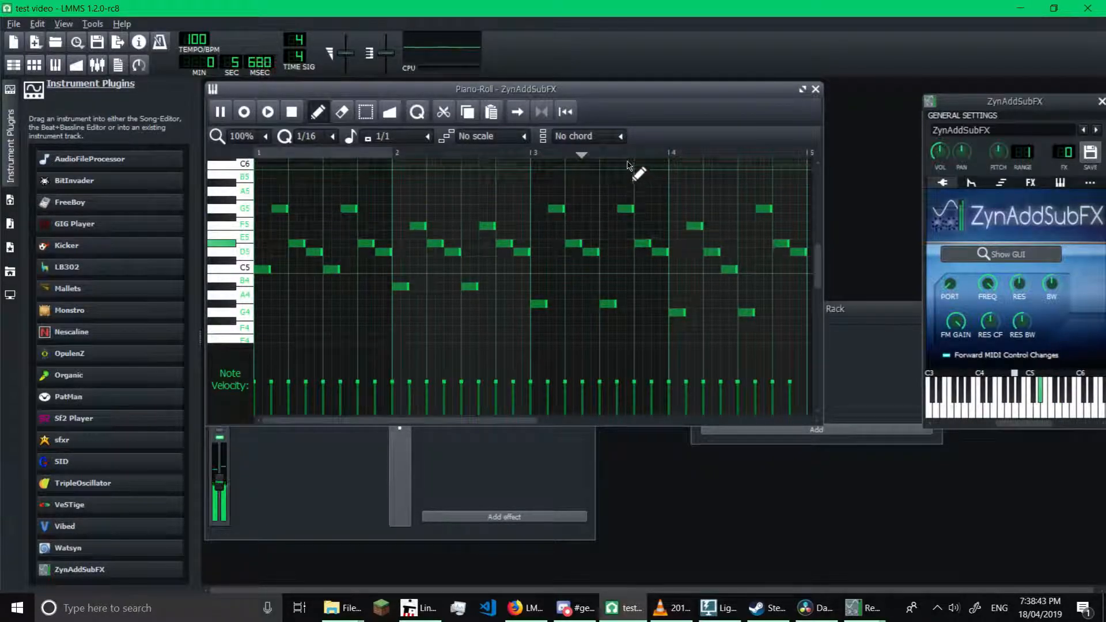
key("space")
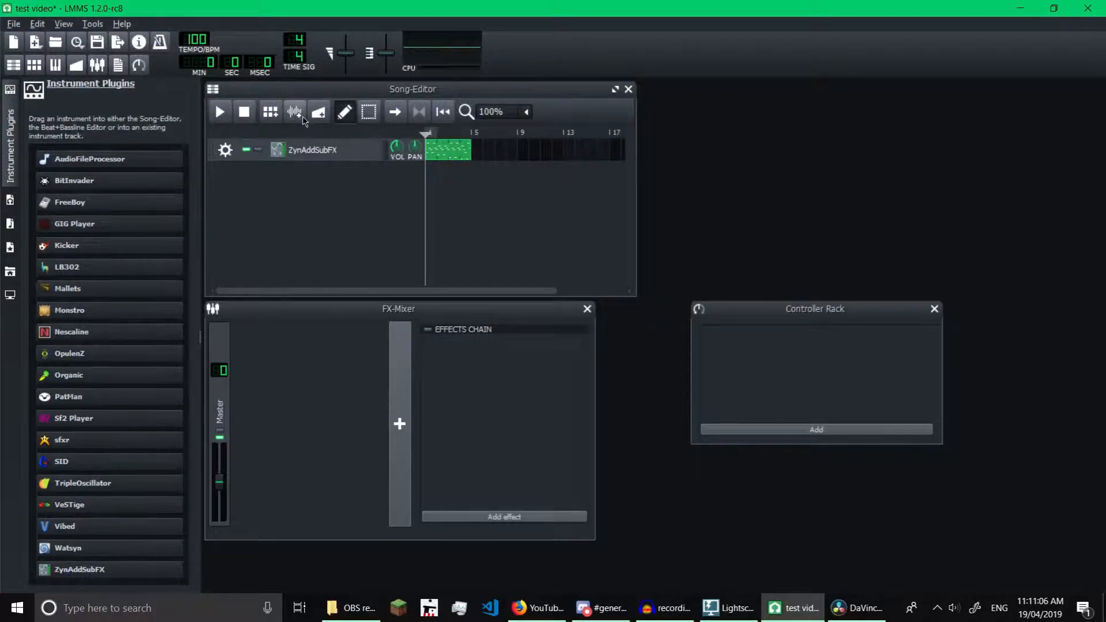
Add a beat/bassline track and program Kicker hits on steps 1, 5, 9 and 13.
left_click(276, 117)
left_click(371, 179)
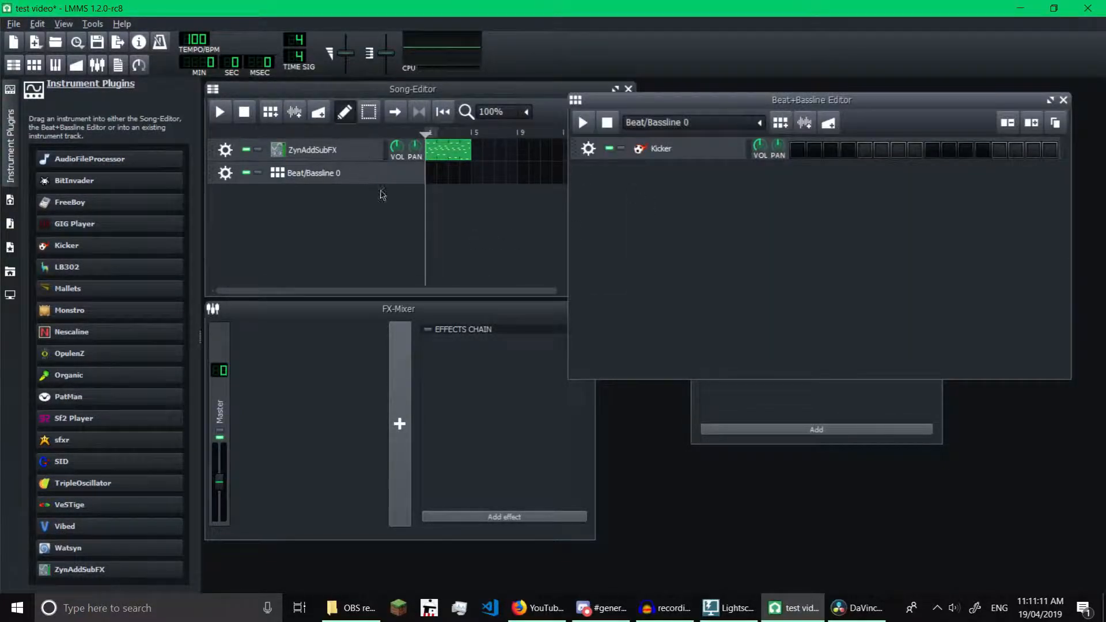
left_click(864, 149)
left_click(933, 150)
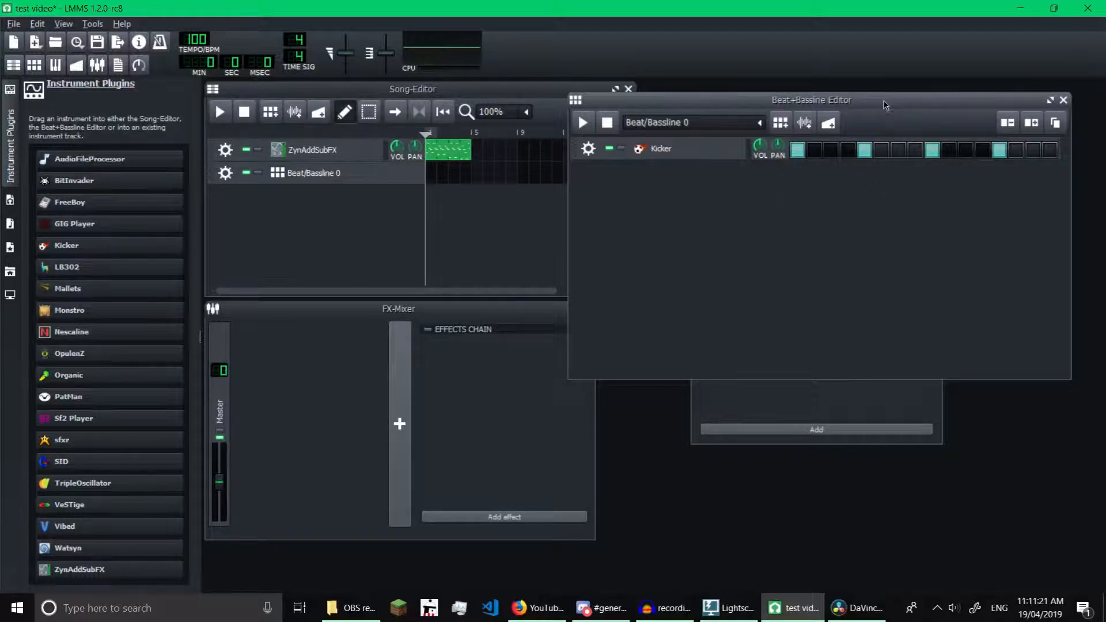
Open the Kicker instrument, audition its sound and set its envelope length to 1595 ms.
left_click(696, 149)
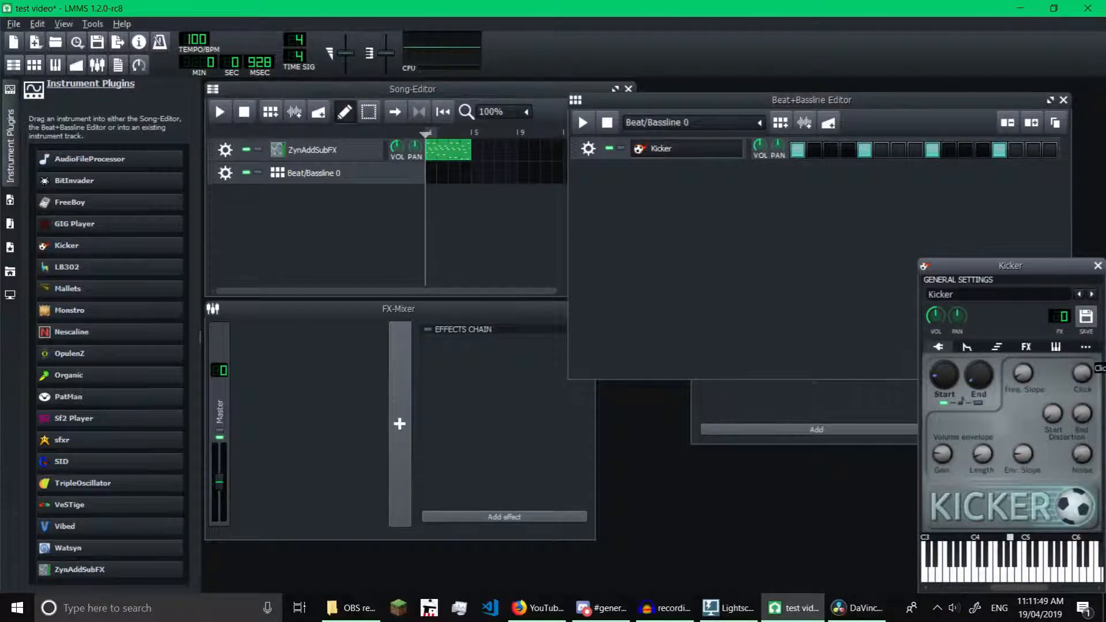
key("h")
key("y")
key("i")
key("i")
key("i")
key("i")
key("i")
key("i")
key("i")
mouse_move(983, 455)
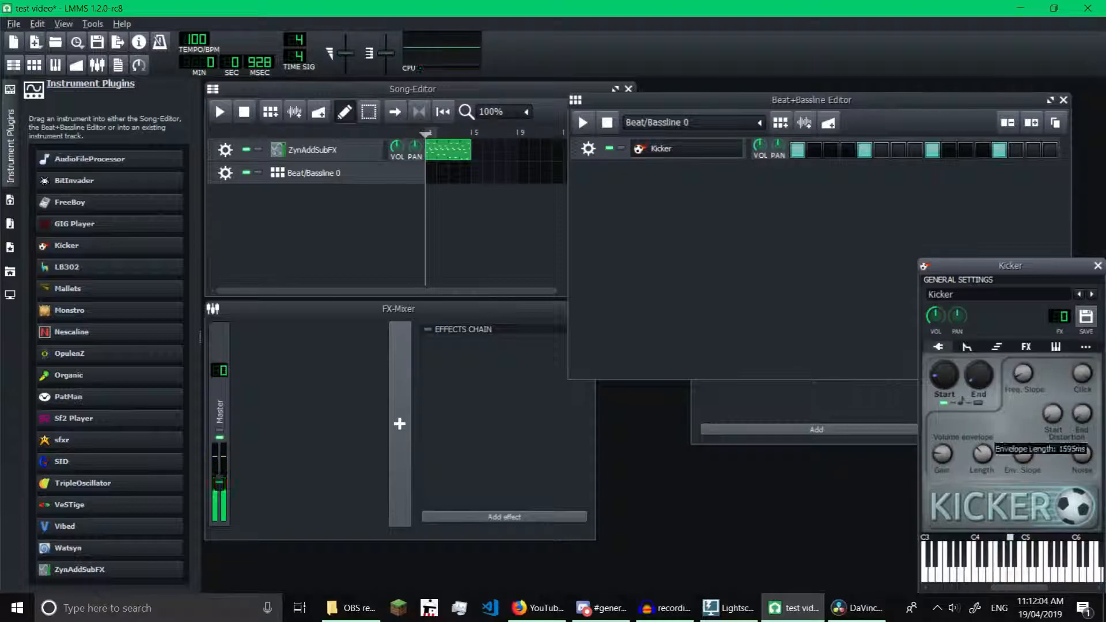
Strike the kick repeatedly while trying its noise and its start and end frequencies.
key("i")
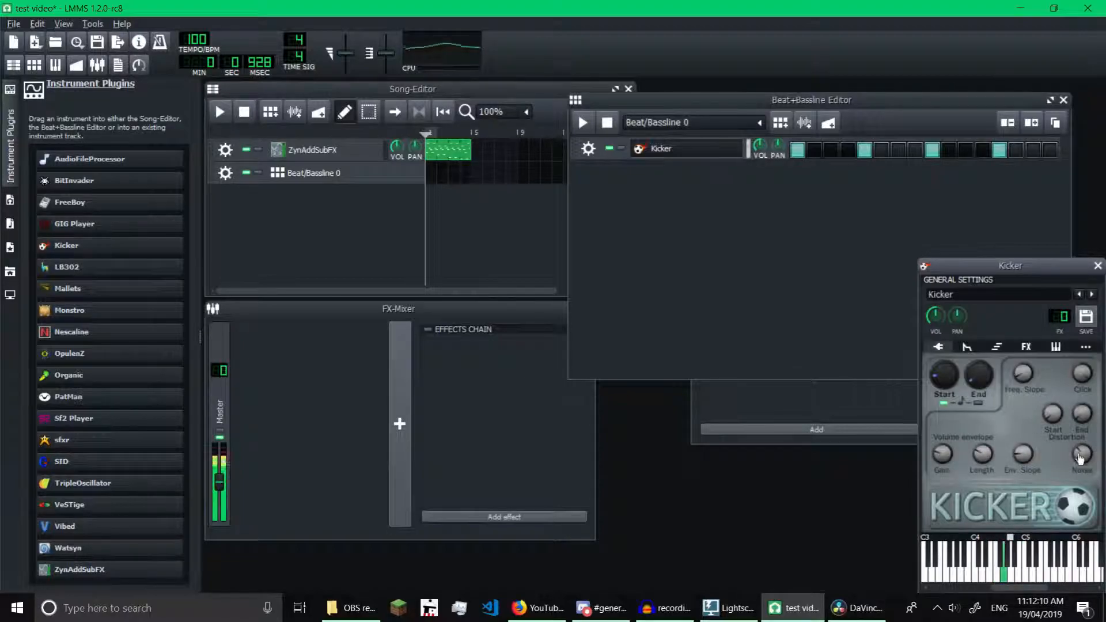
key("i")
key("i")
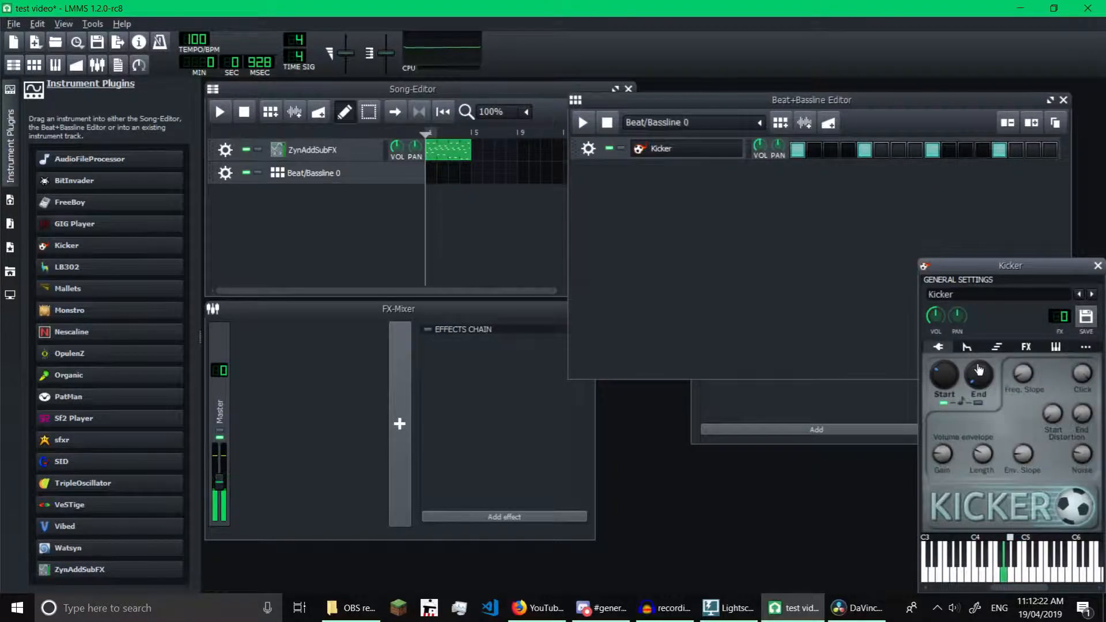
Play phrases of varying notes on the Kicker to hear how it sounds at different pitches.
key("r")
key("y")
key("i")
key("p")
key("r")
key("y")
key("i")
key("p")
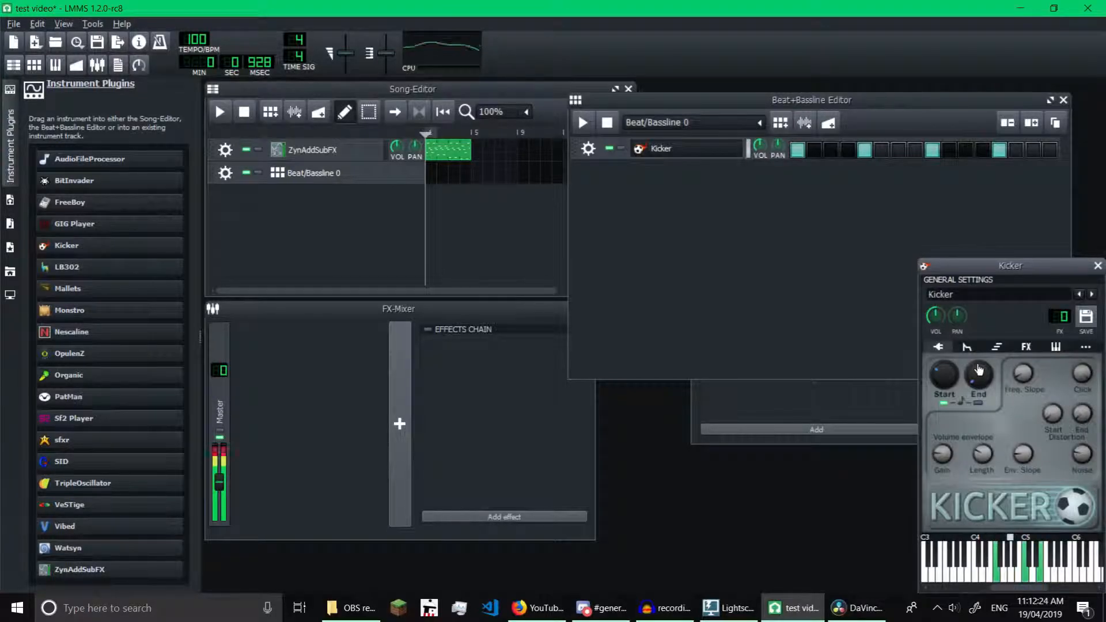
key("p")
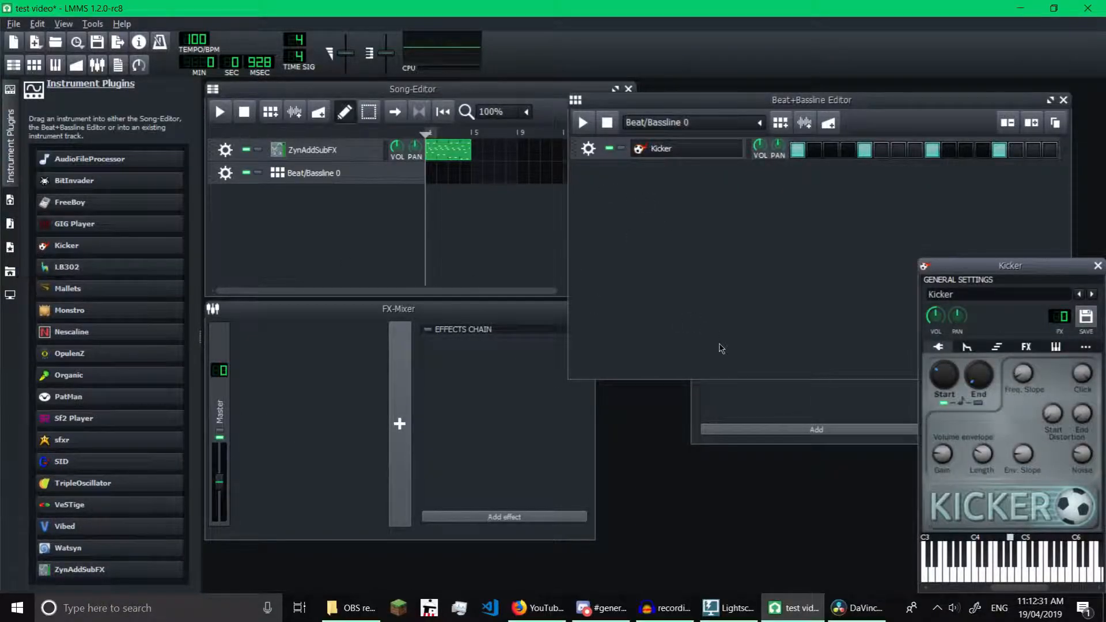
key("w")
key("r")
key("y")
key("i")
key("p")
key("r")
key("y")
key("p")
key("p")
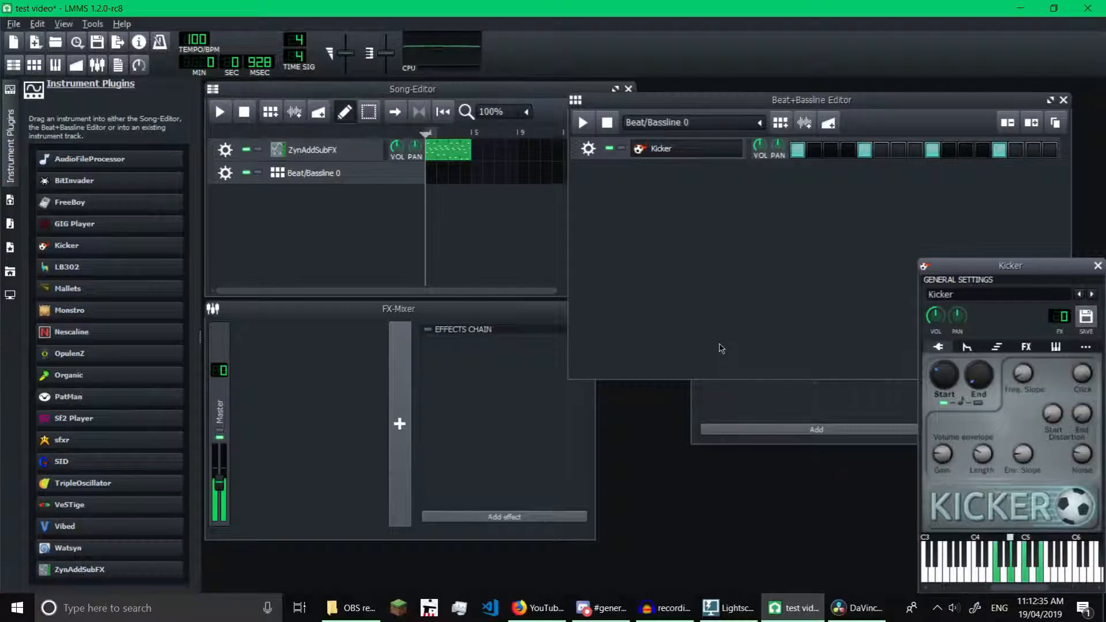
key("i")
key("p")
key("w")
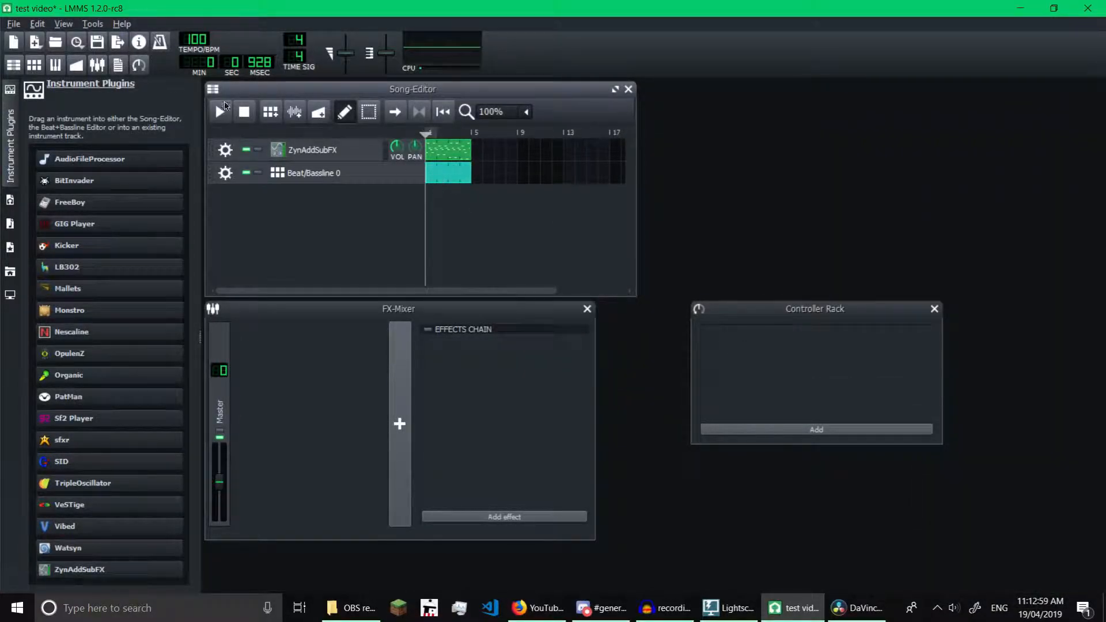
Play the melody together with the kick beat, and reopen the Kicker instrument of Beat/Bassline 0 for a second listen.
left_click(212, 116)
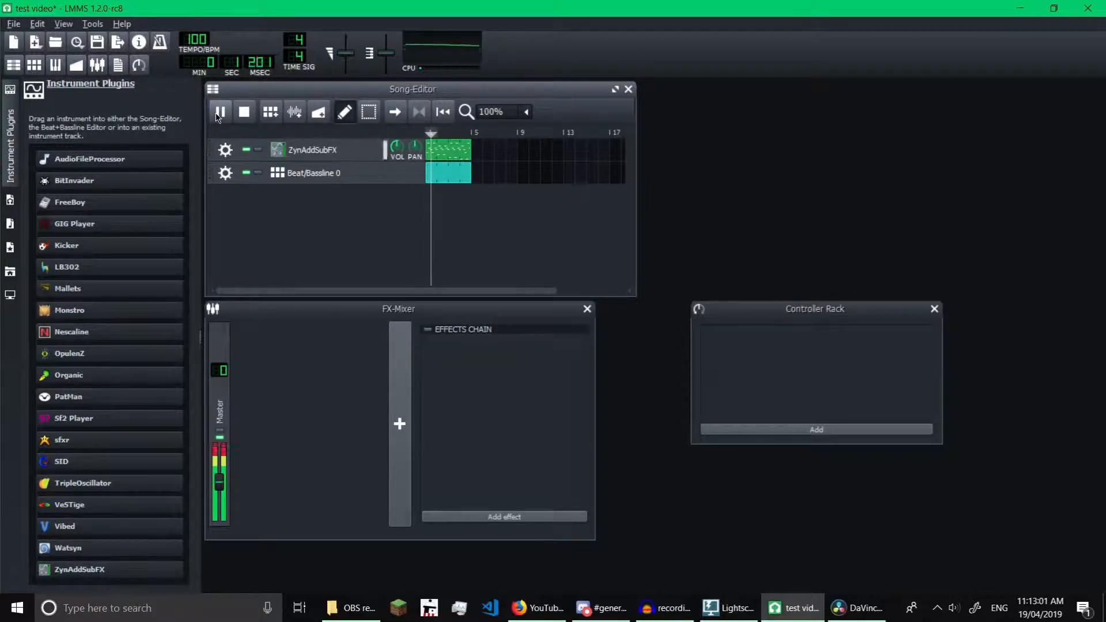
left_click(295, 174)
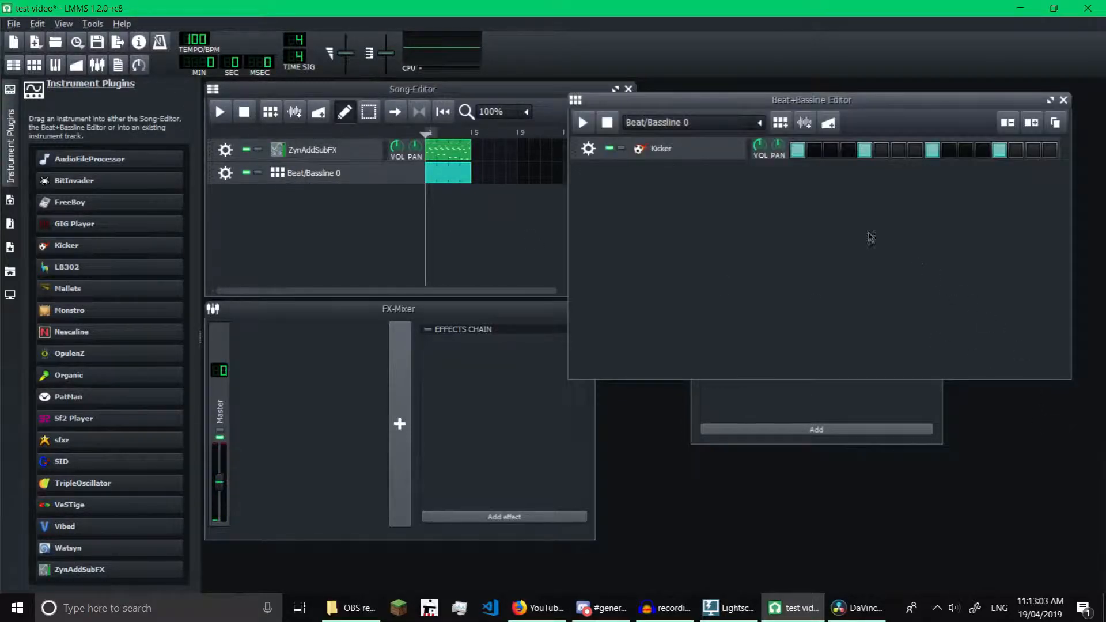
left_click(661, 148)
left_click(223, 112)
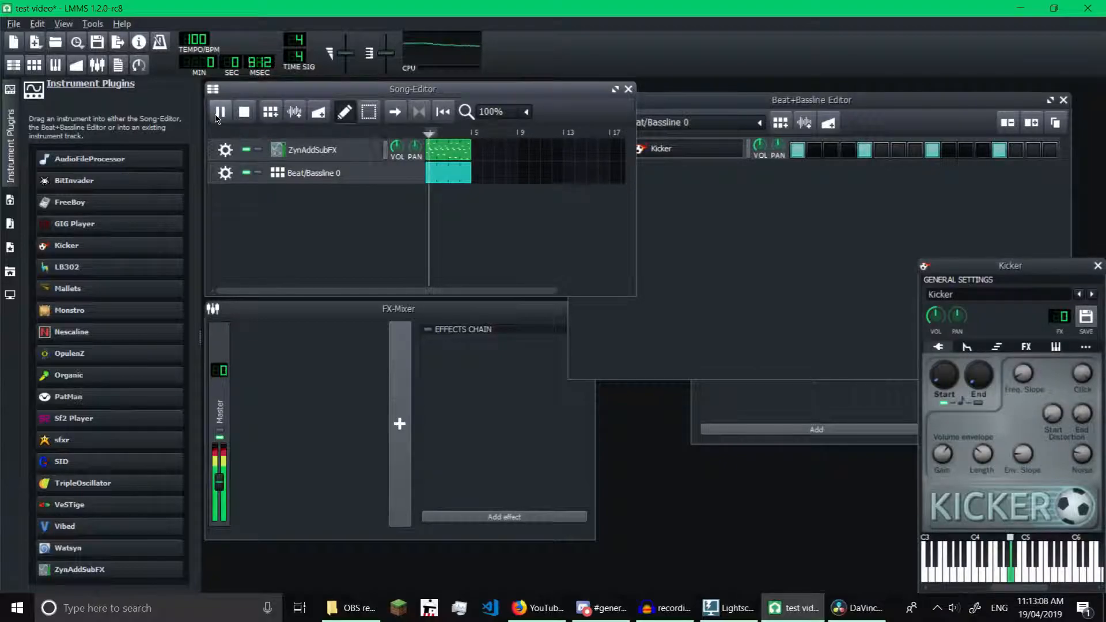
left_click(223, 112)
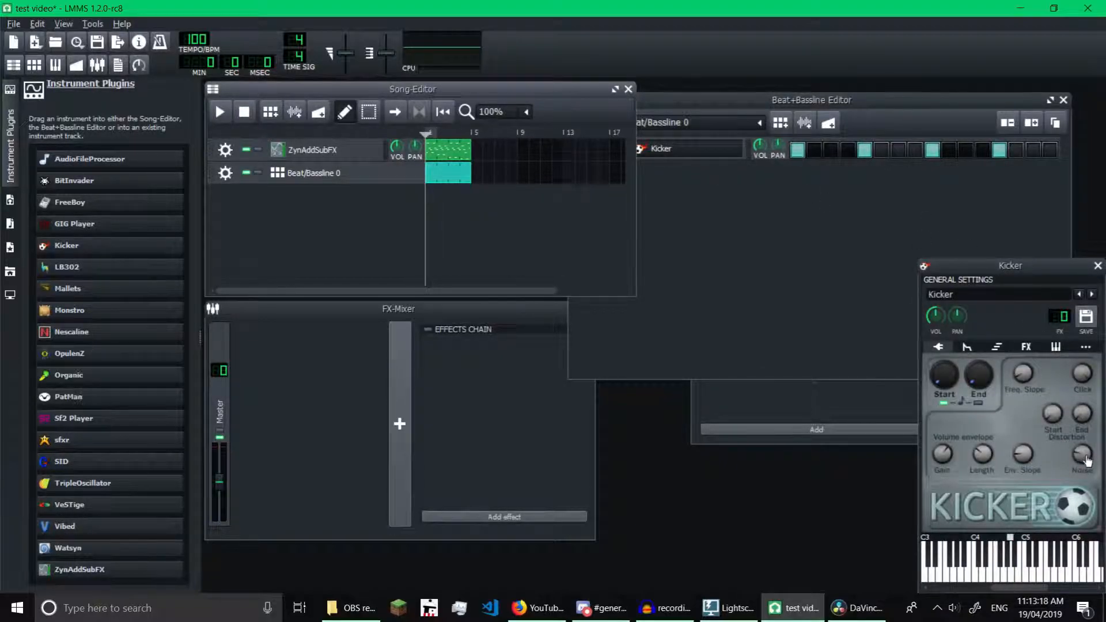
Adjust the Kicker's noise amount and replay the song, closing the Kicker and Beat+Bassline Editor windows when done.
left_click(1083, 455)
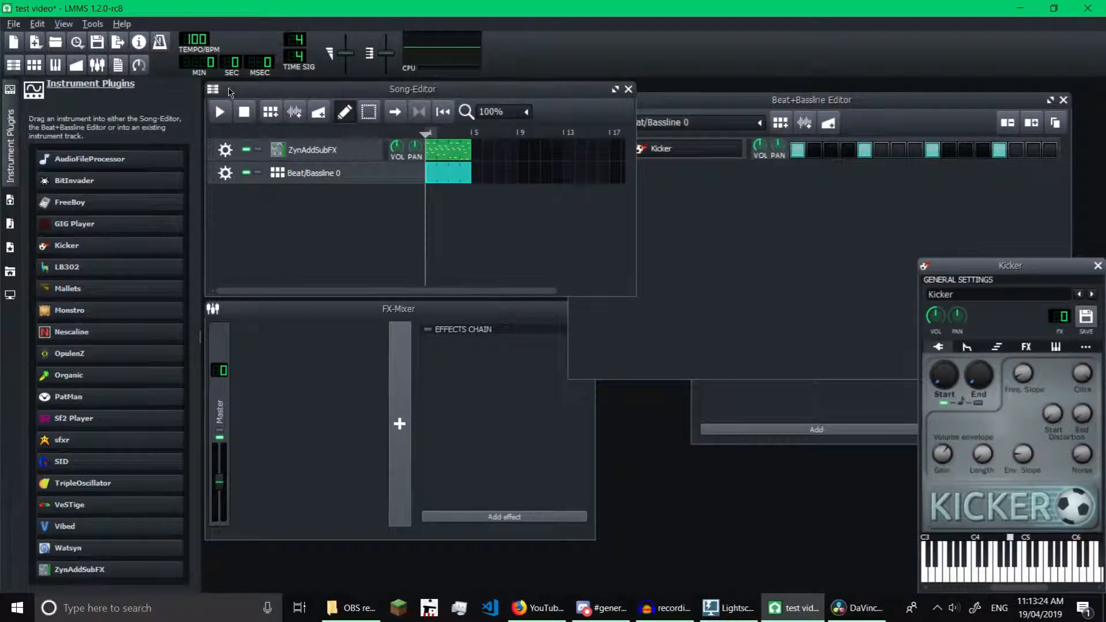
left_click(220, 111)
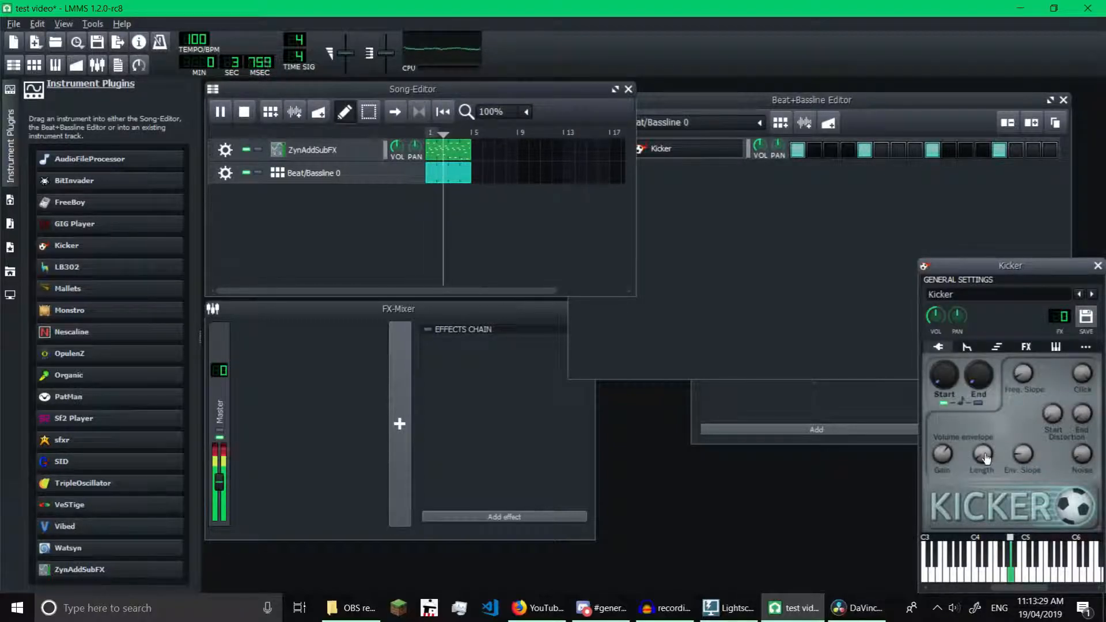
left_click(242, 107)
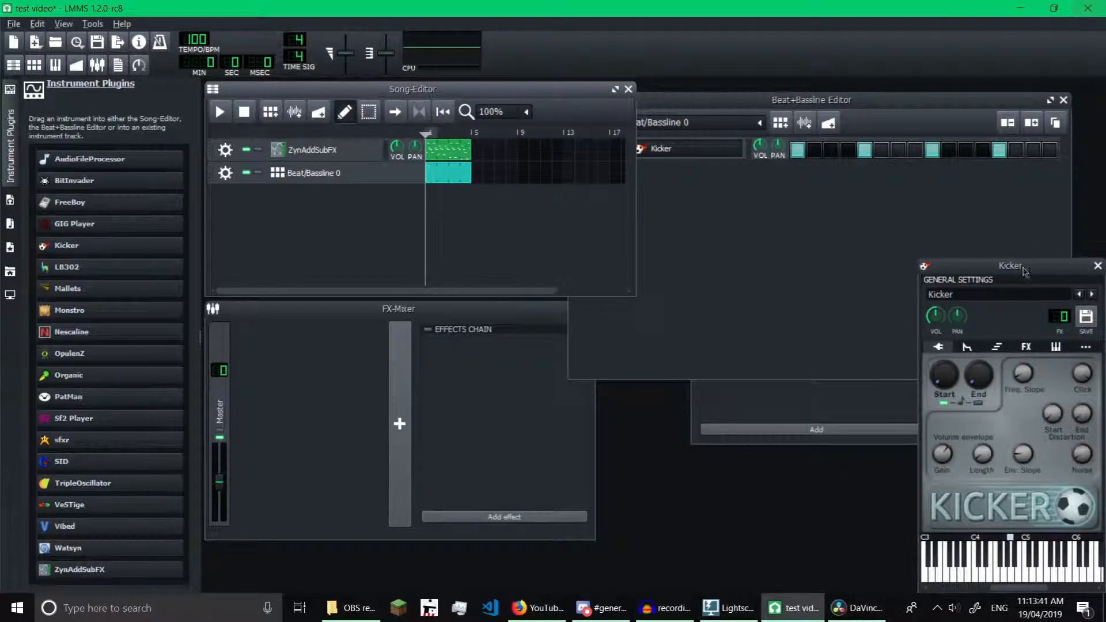
left_click(1099, 266)
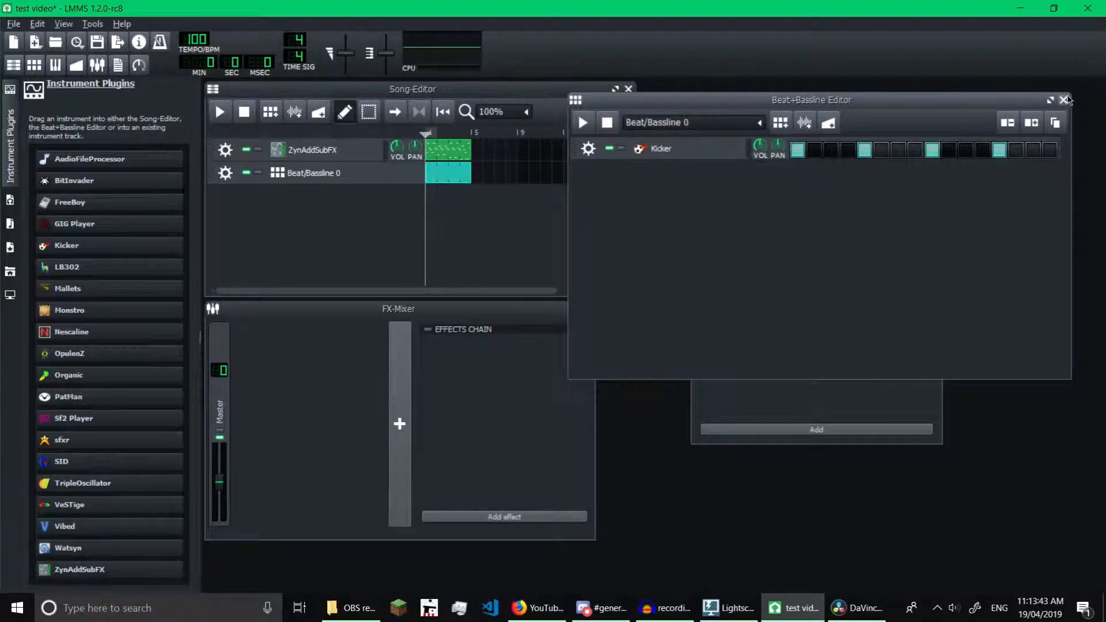
left_click(1065, 99)
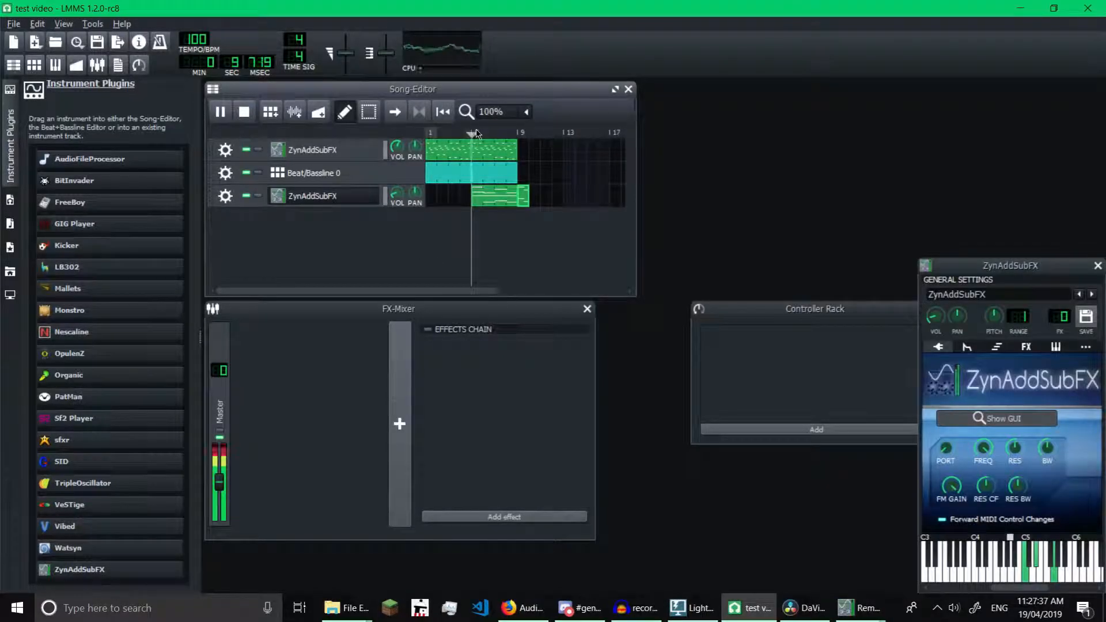
Play the song around bar 5 and around bar 9 to hear the second ZynAddSubFX track.
mouse_move(475, 132)
left_mouse_down()
mouse_move(463, 135)
mouse_move(458, 161)
mouse_move(464, 135)
left_mouse_up()
key("space")
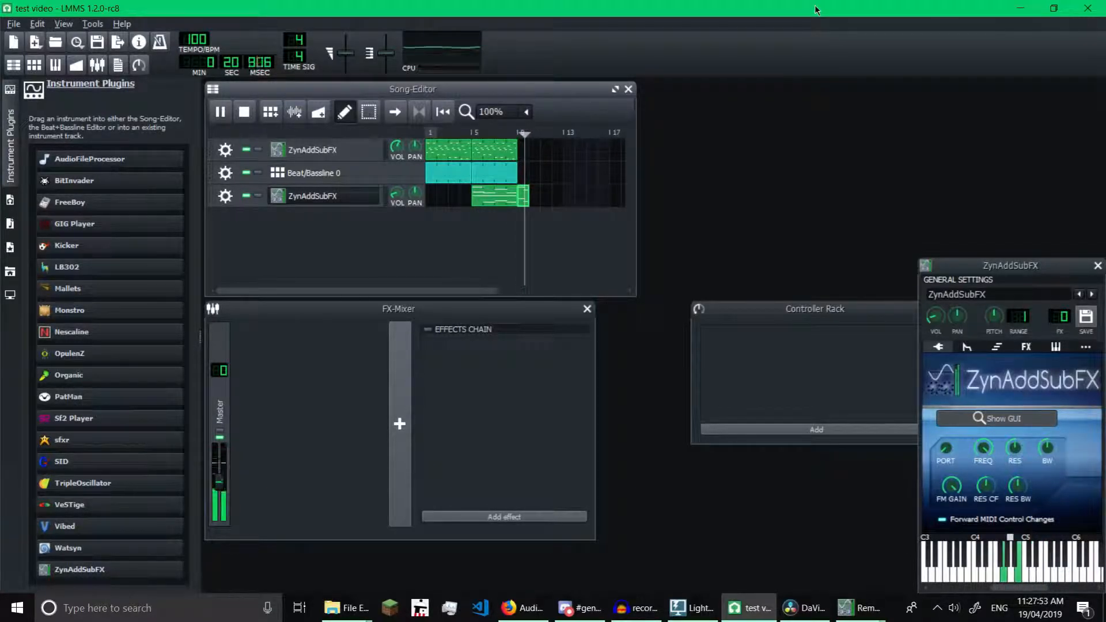
left_click_drag(514, 133, 521, 135)
key("space")
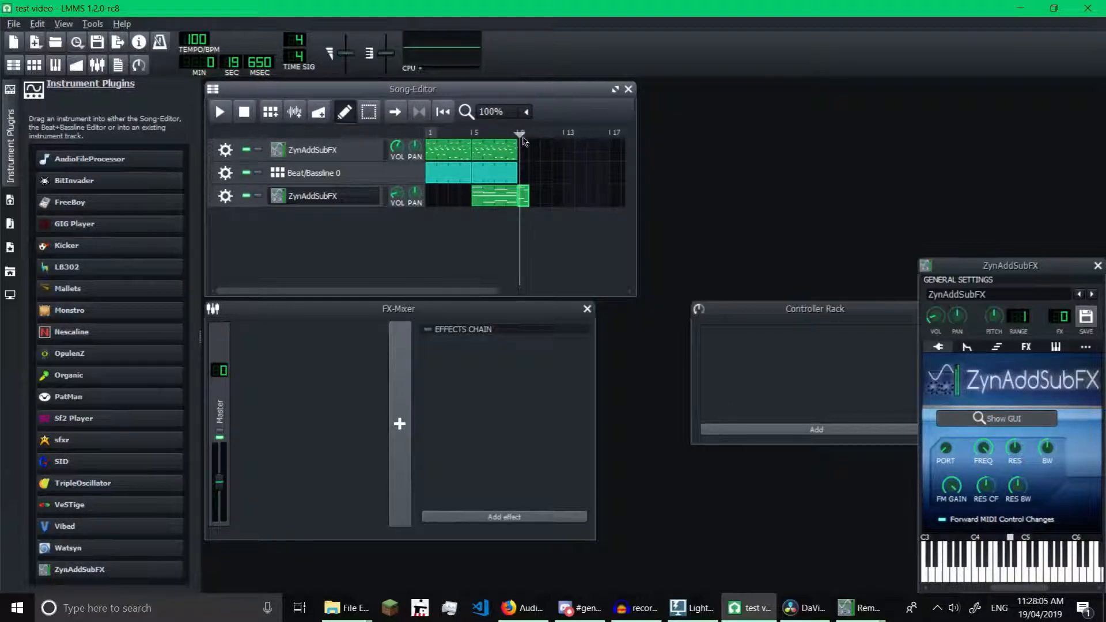
Automate the second ZynAddSubFX track's volume at bar 9 with a one-bar linear ramp up to 200, and play it back.
left_click(319, 113)
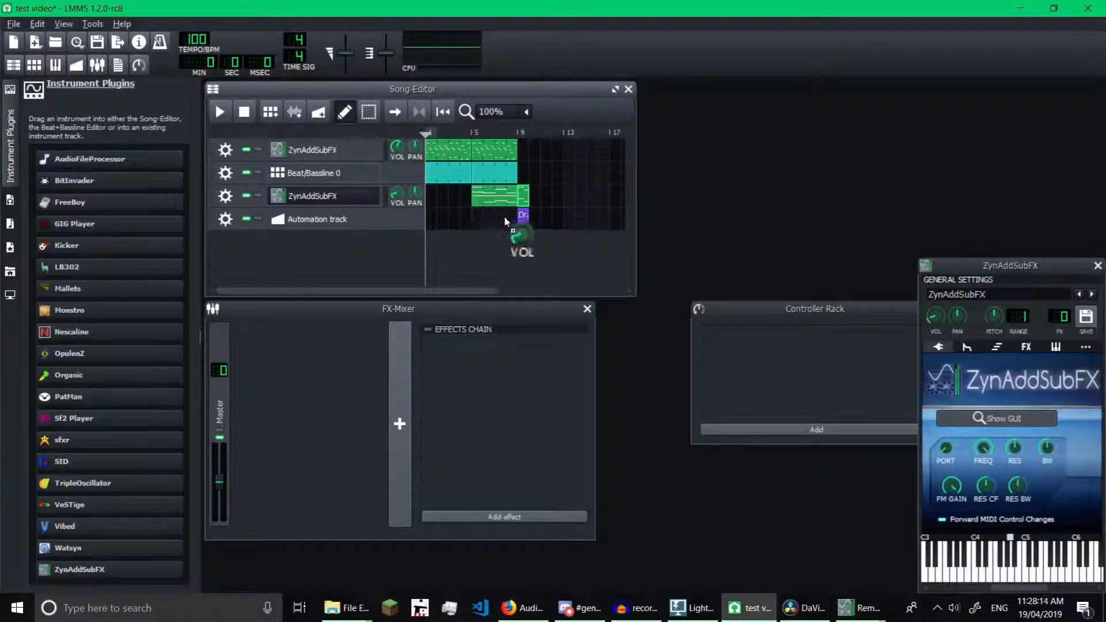
left_click_drag(527, 222, 527, 220)
double_click(524, 220)
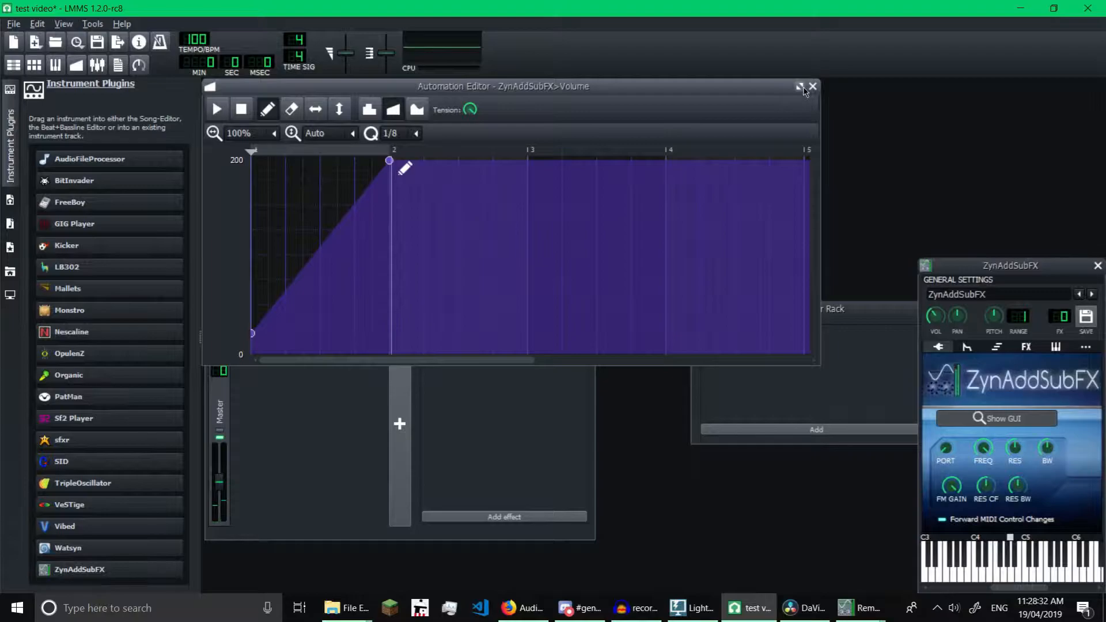
left_click(813, 86)
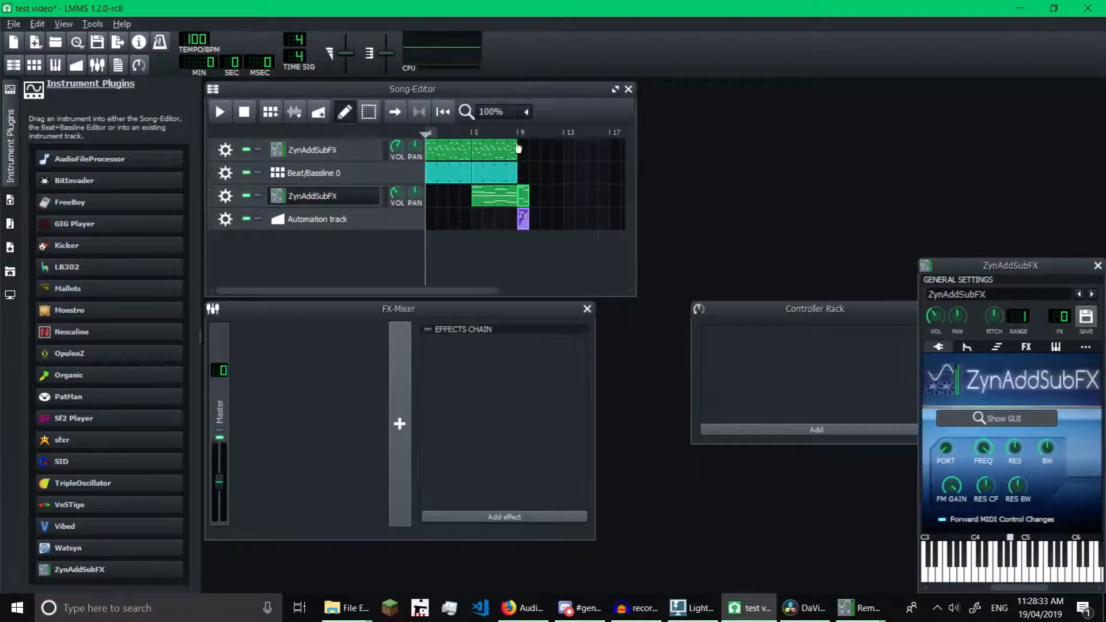
key("space")
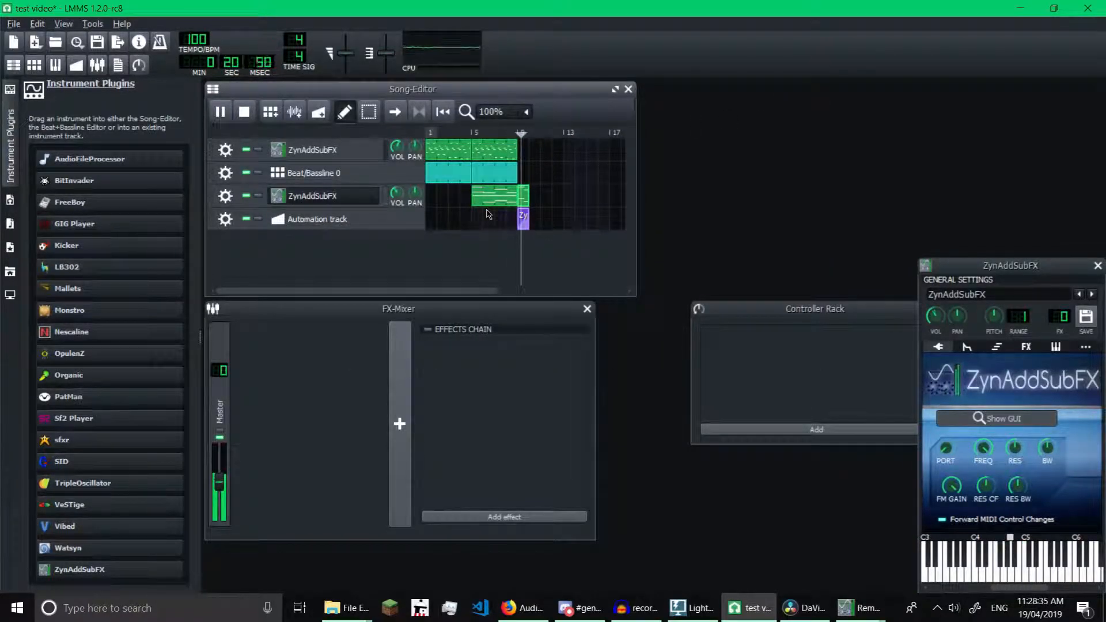
key("space")
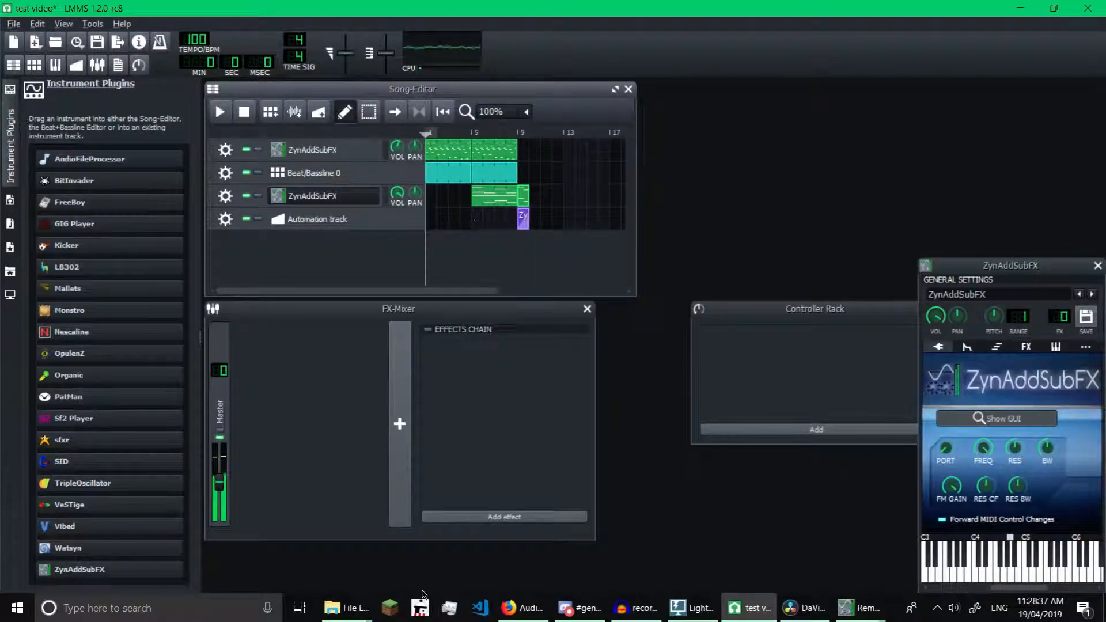
Add the Calf Limiter LADSPA effect to the Master channel's effects chain and close its controls.
left_click(495, 523)
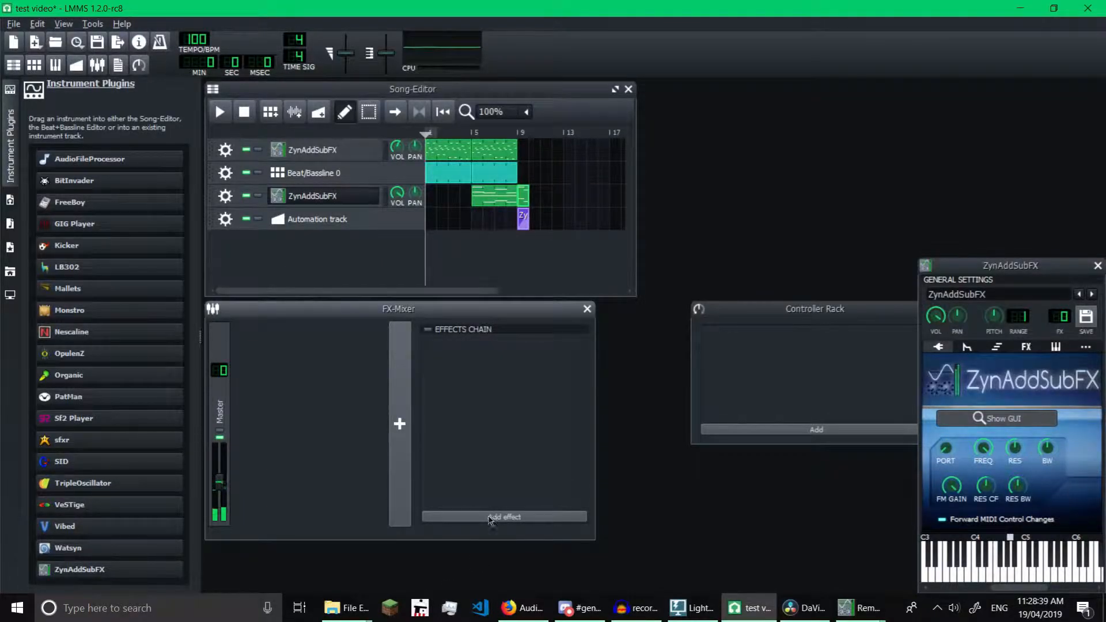
left_click(492, 523)
type("lim")
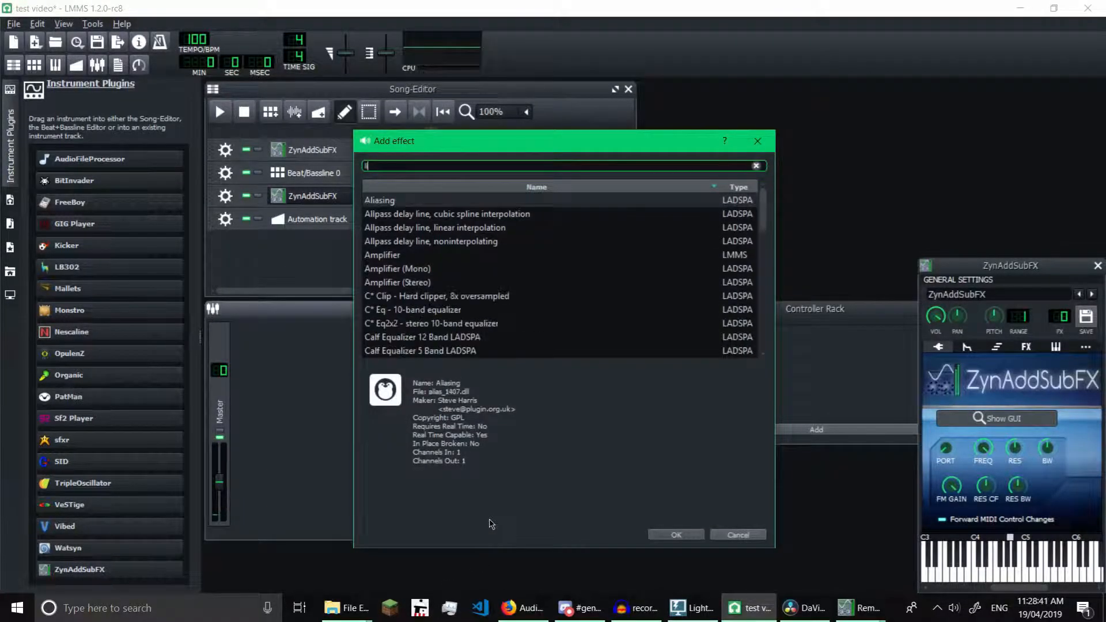
key("Return")
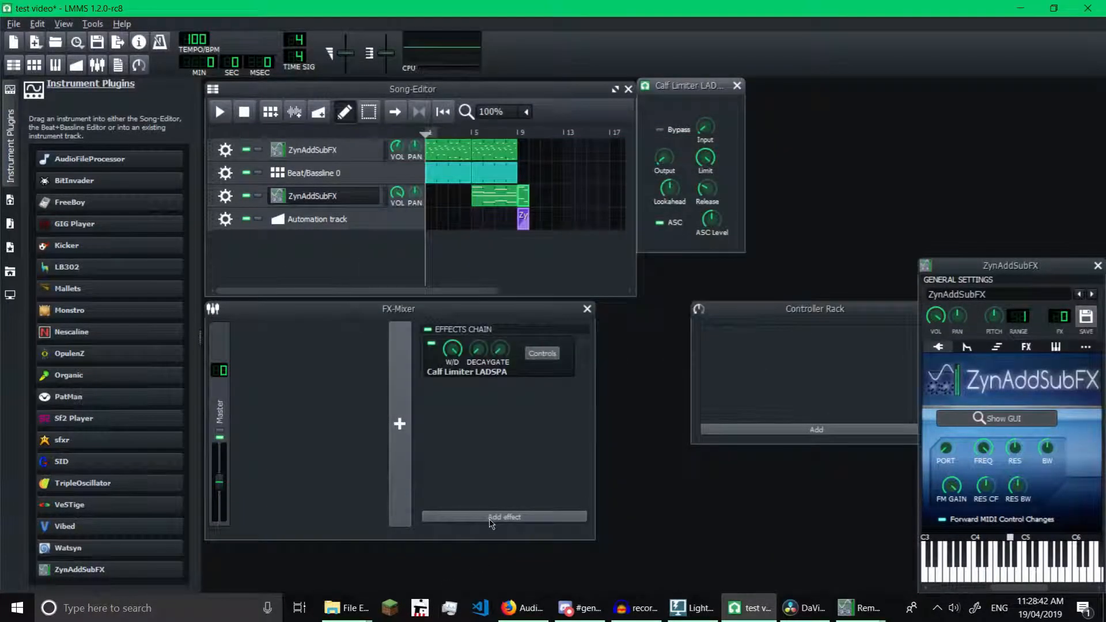
left_click(737, 85)
Play the song from bar 9 to hear it through the limiter, and save the project.
left_click(522, 133)
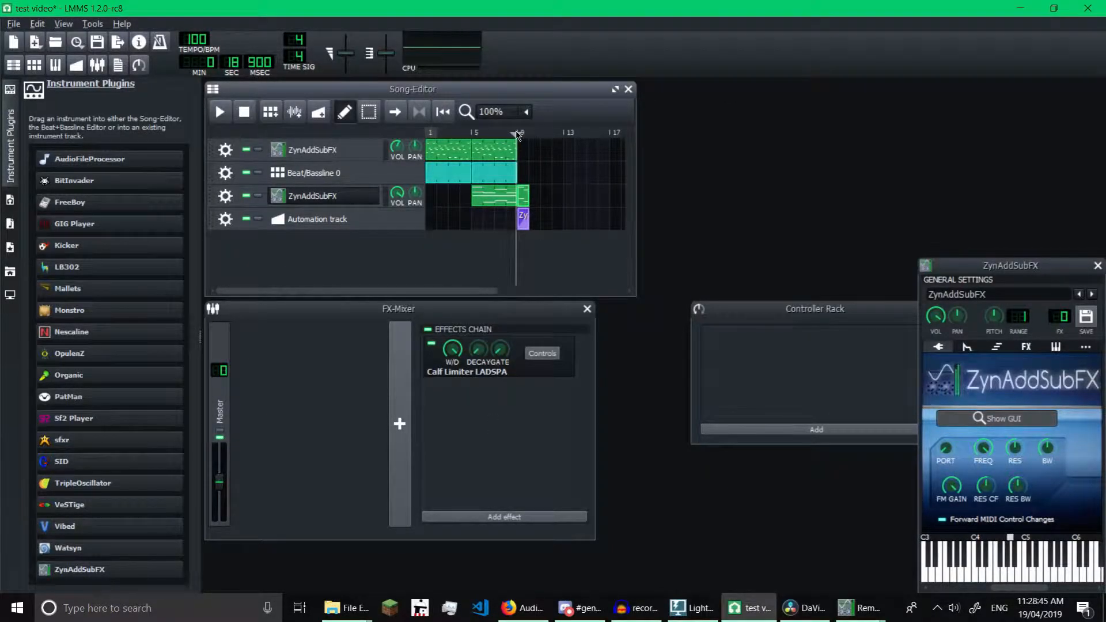
key("space")
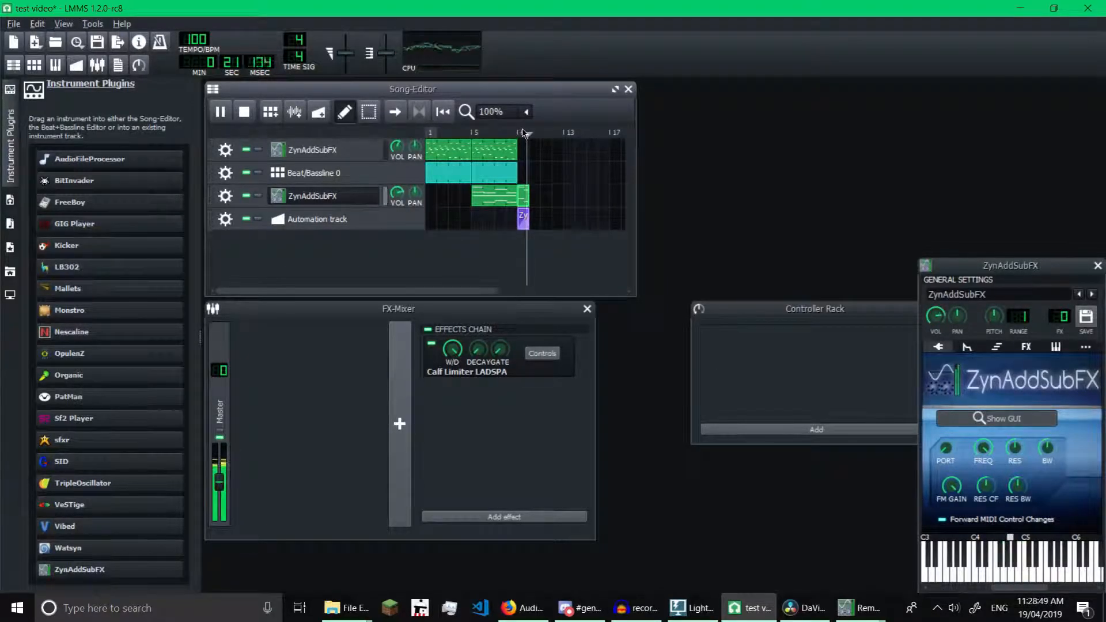
key("space")
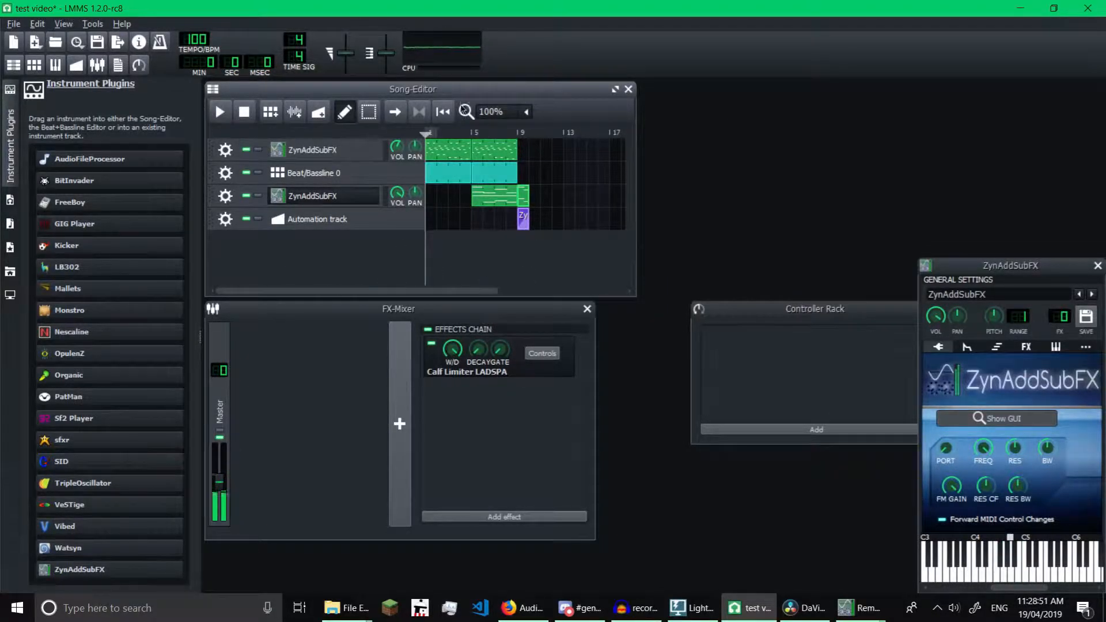
key("ctrl+s")
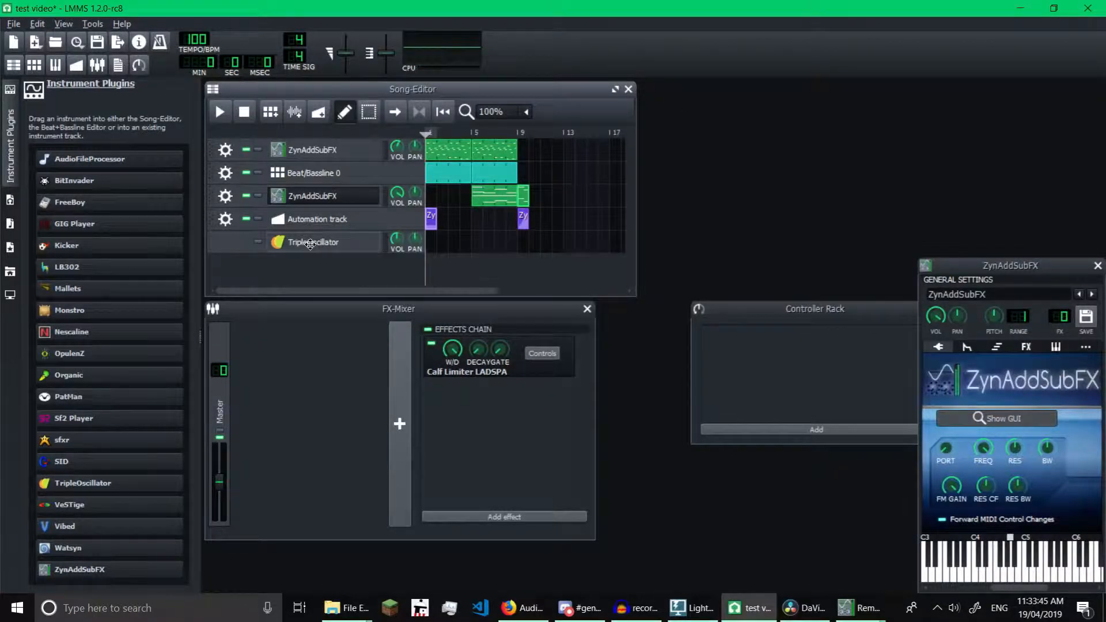
Open the TripleOscillator track's instrument, set all three oscillators to white noise, and audition a few notes.
left_click(282, 241)
left_click_drag(689, 265, 807, 147)
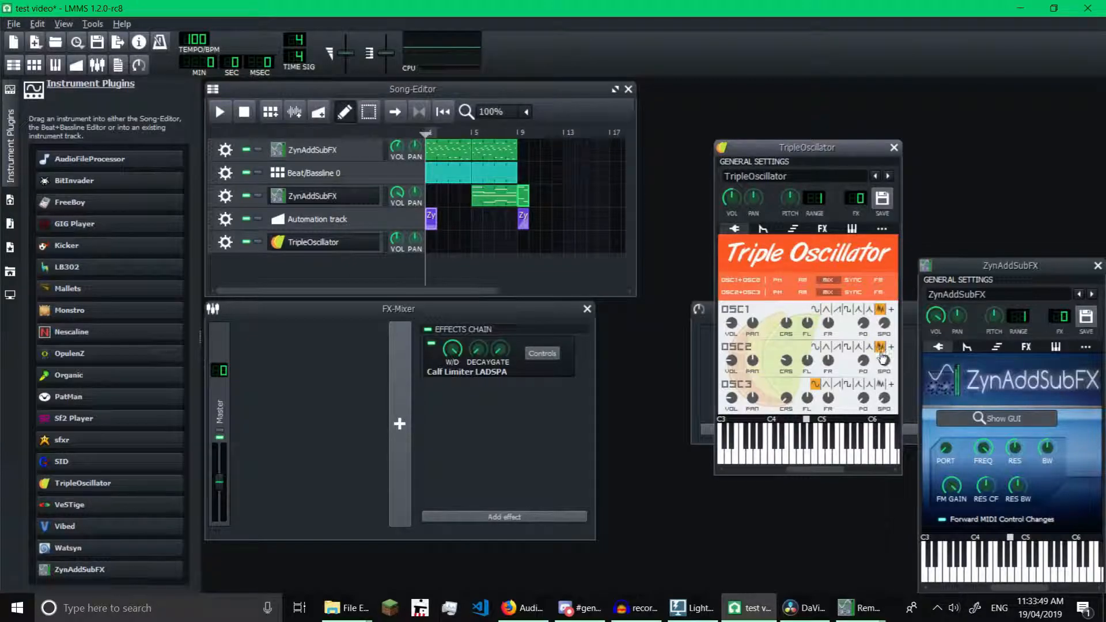
key("s")
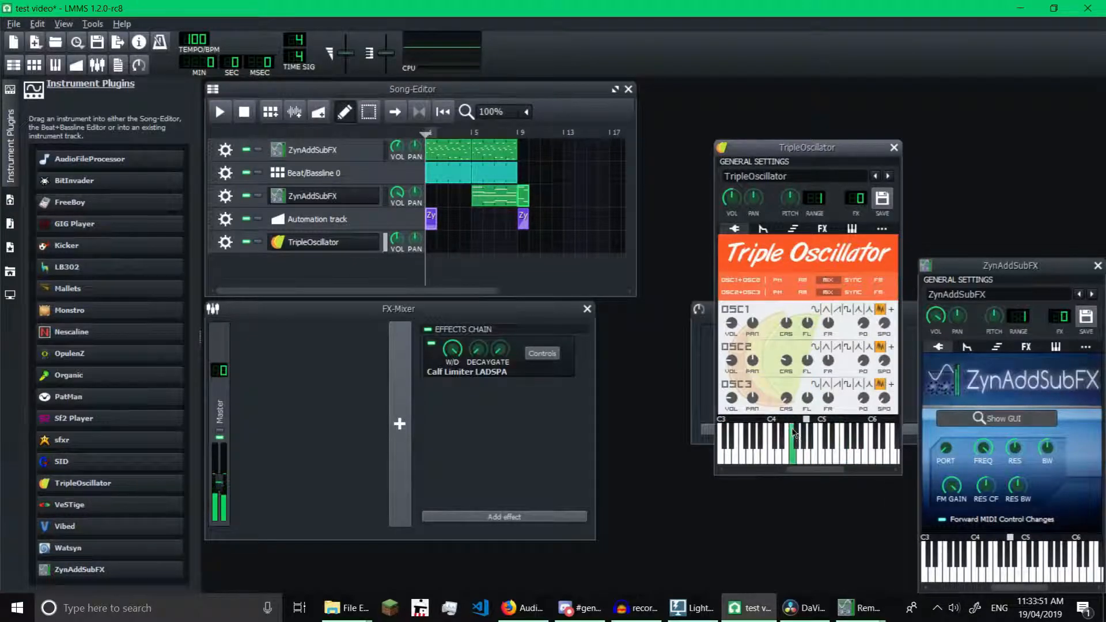
left_click(845, 461)
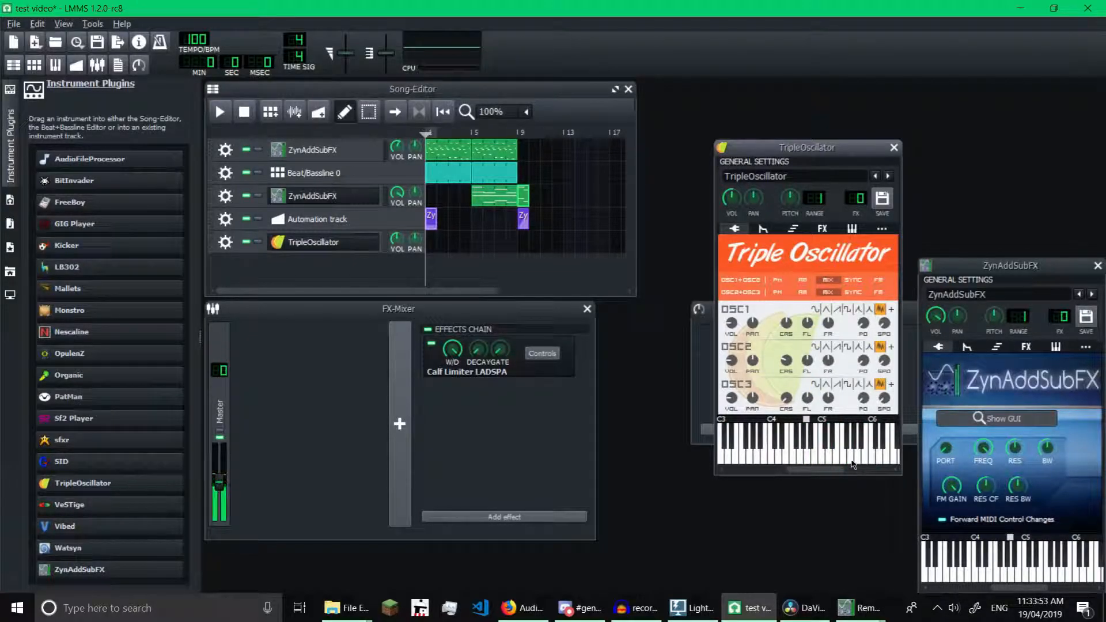
left_click(805, 459)
Create a pattern at bar 9 of the TripleOscillator track with a one-bar note just above C5, and play it back.
double_click(527, 244)
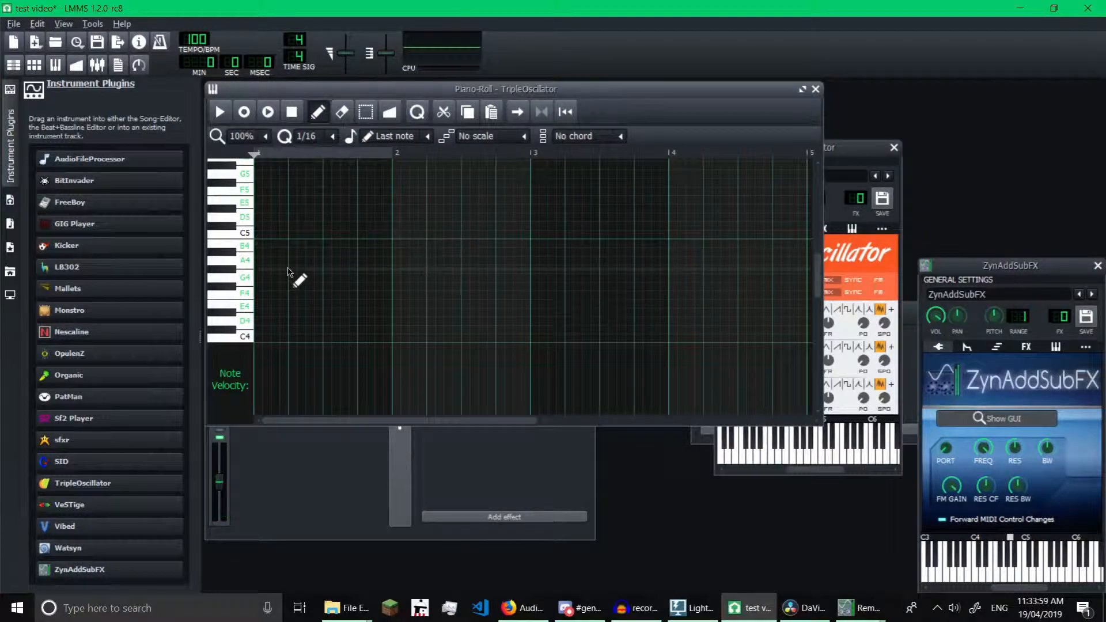
mouse_move(259, 269)
left_mouse_down()
mouse_move(258, 246)
mouse_move(257, 270)
mouse_move(323, 271)
mouse_move(272, 237)
mouse_move(260, 271)
mouse_move(195, 238)
mouse_move(277, 226)
mouse_move(403, 235)
left_mouse_up()
left_click(890, 264)
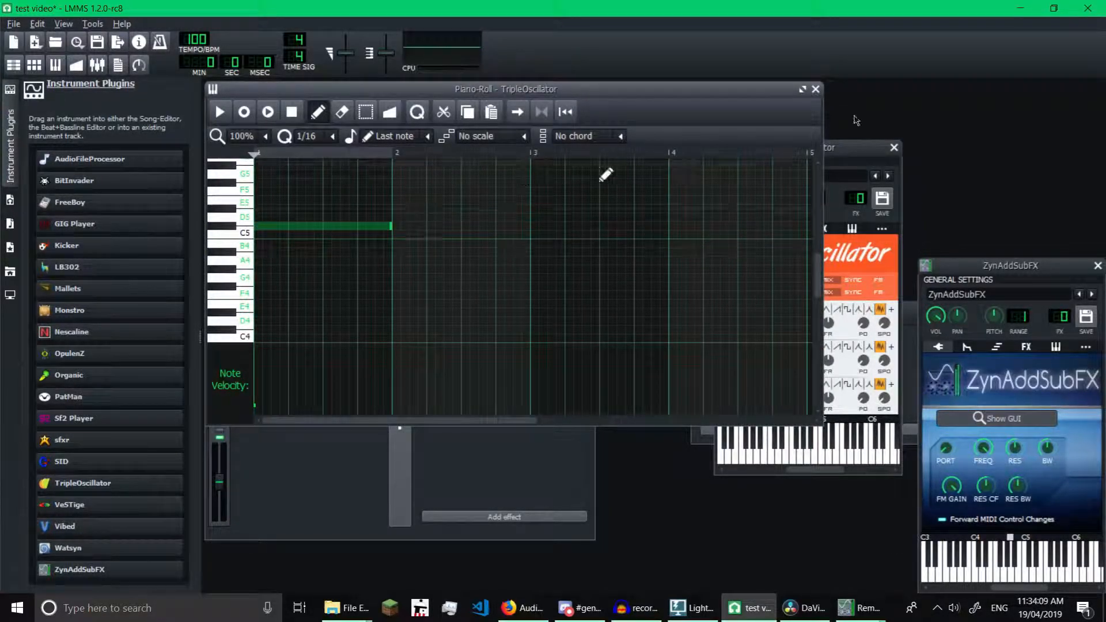
left_click(815, 89)
left_click(522, 134)
key("space")
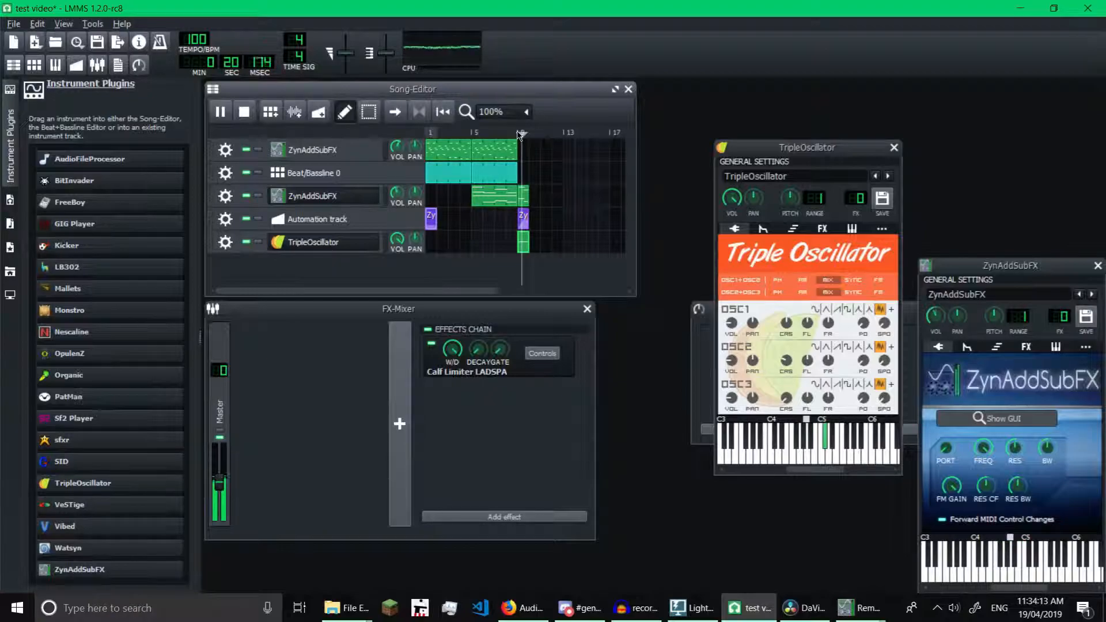
key("space")
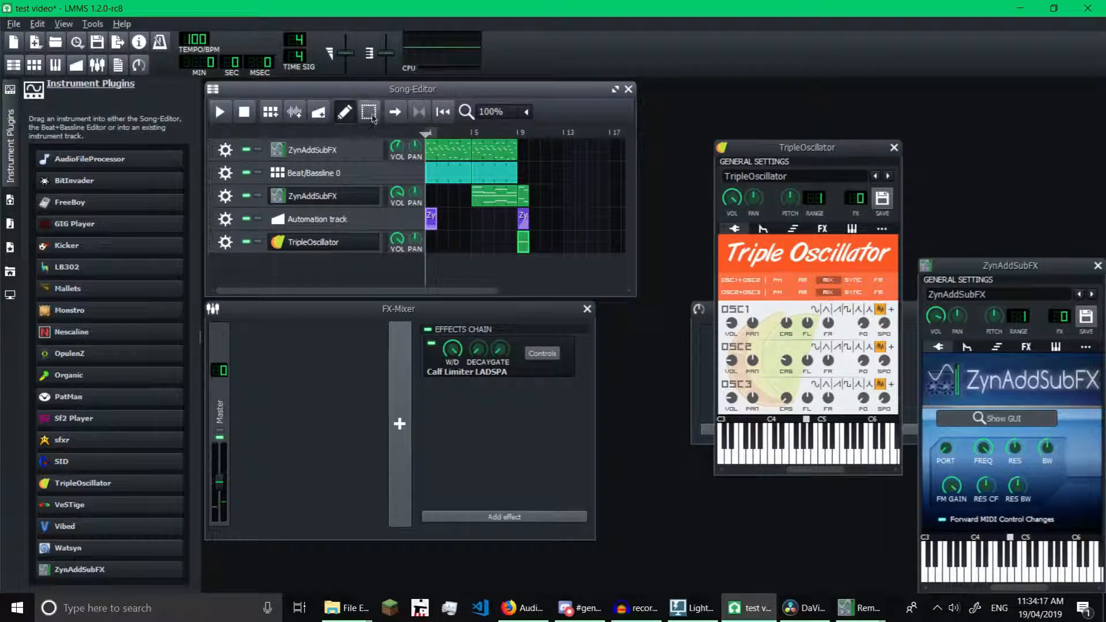
Add an automation track with a one-bar linear ramp to 200 at bar 9 for TripleOscillator's volume, and play it back.
left_click(320, 114)
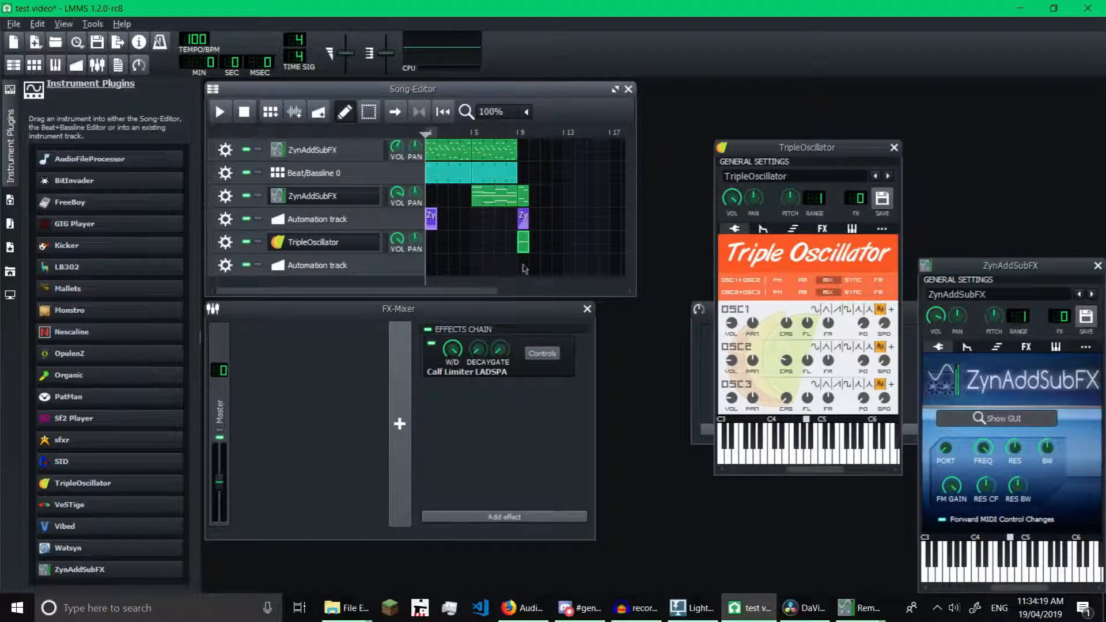
double_click(525, 266)
left_click(1100, 24)
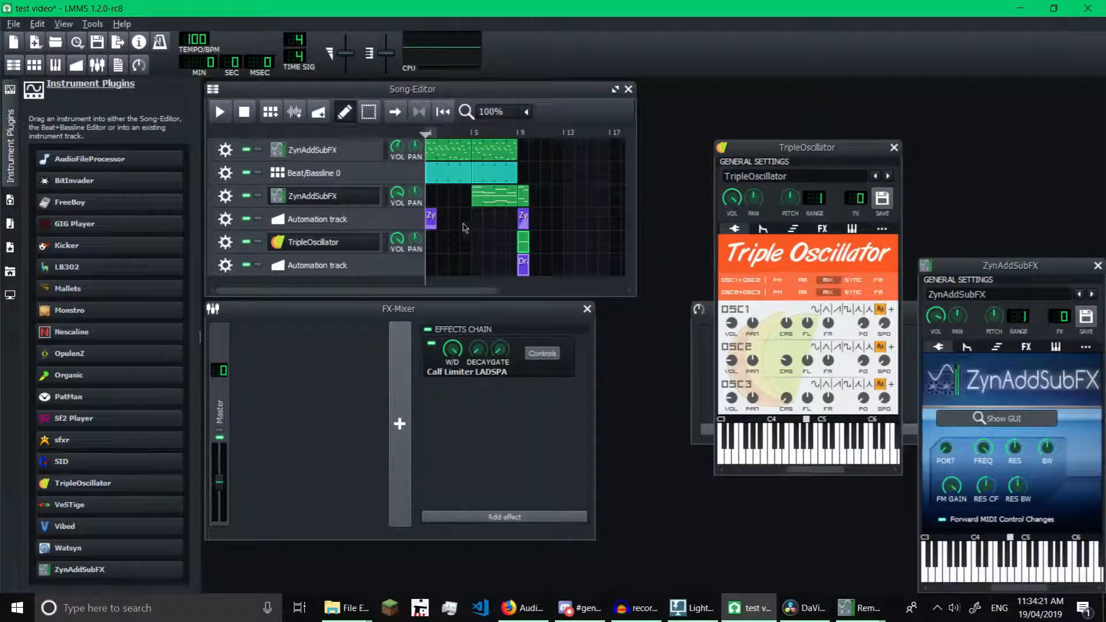
left_click(522, 133)
key("space")
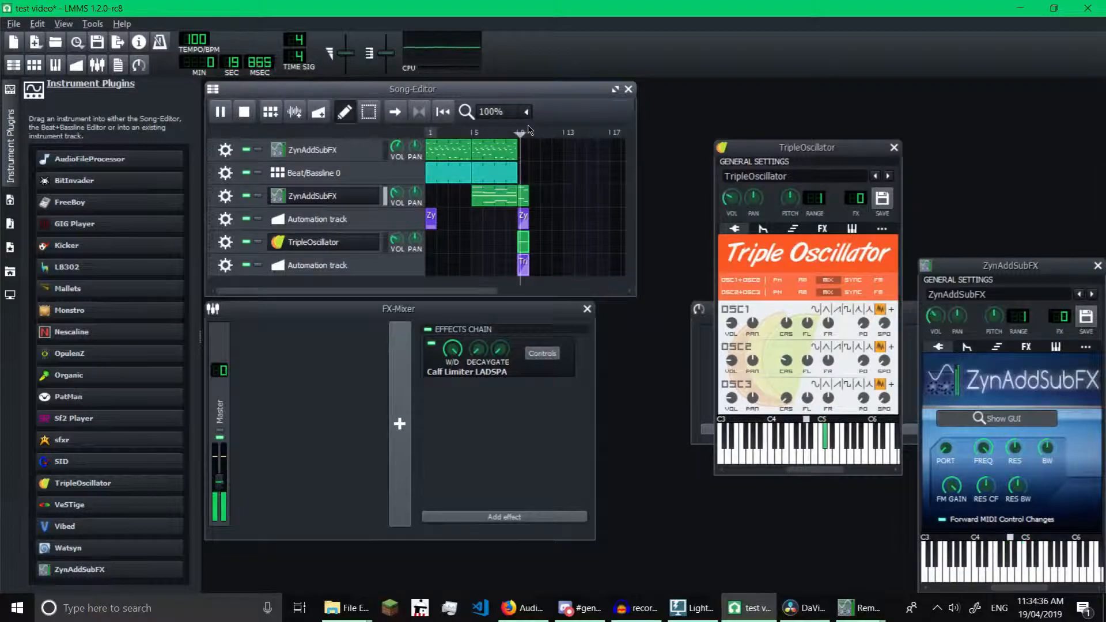
Lower the end point of TripleOscillator's volume ramp to about 50, and replay the song from bar 9.
double_click(523, 266)
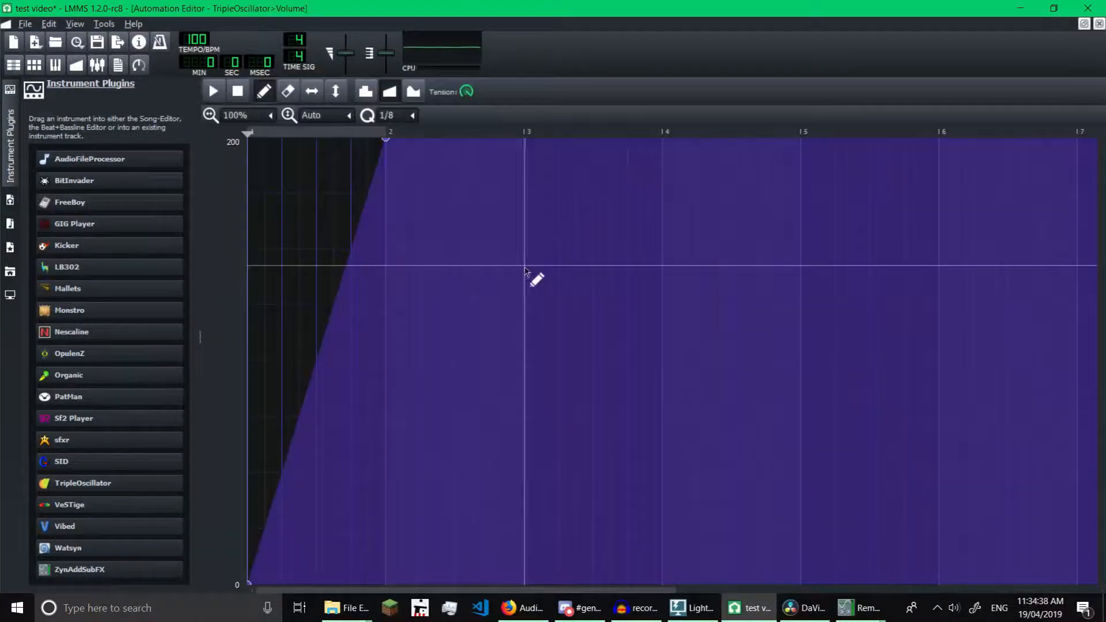
left_click_drag(393, 137, 403, 482)
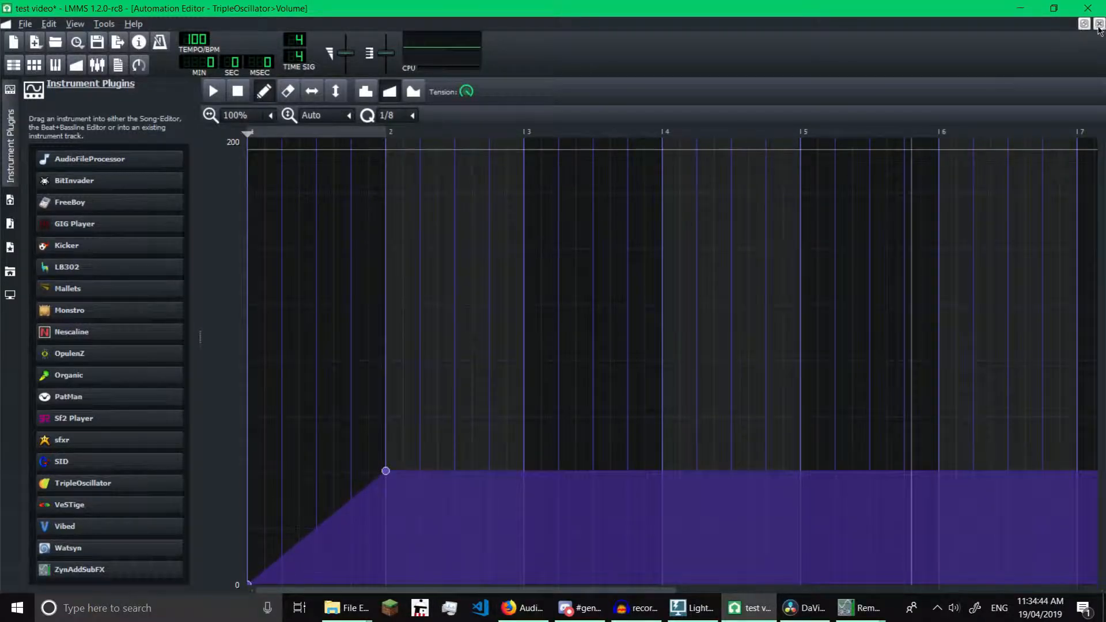
left_click(1099, 24)
left_click(523, 132)
key("space")
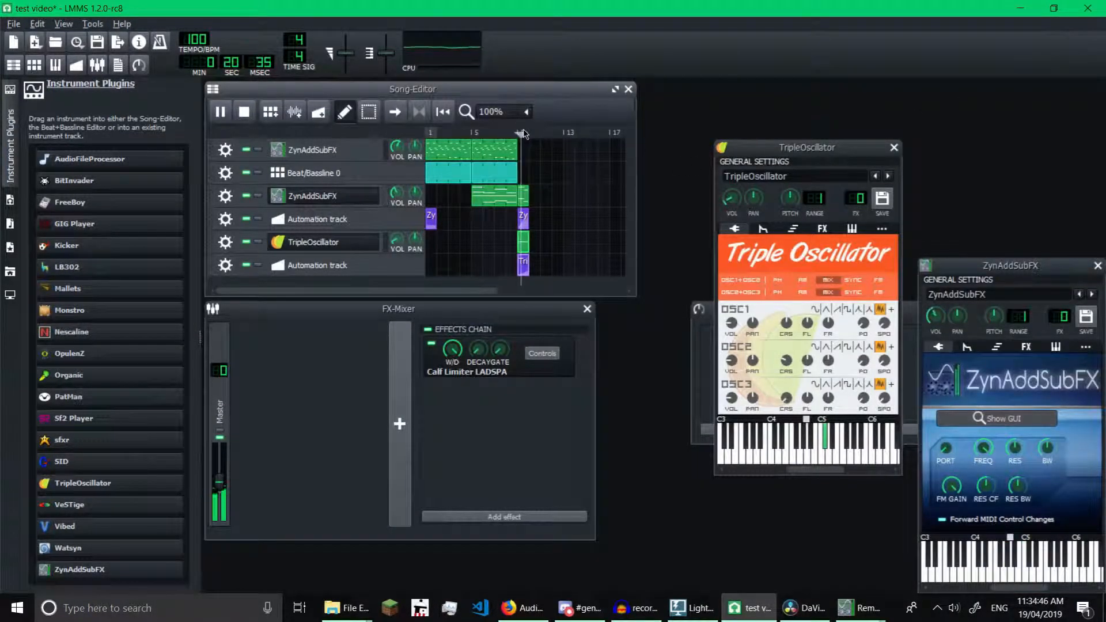
key("space")
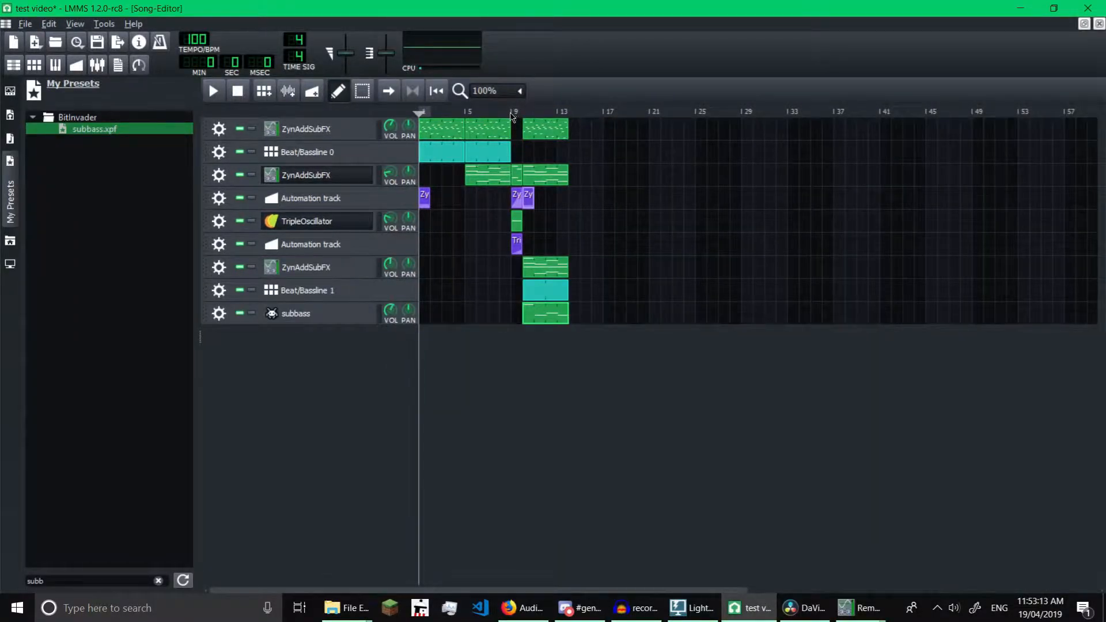
Play the song from just before bar 9, raising the computer's volume to 72 and turning it down slightly during playback.
left_click_drag(512, 115, 506, 117)
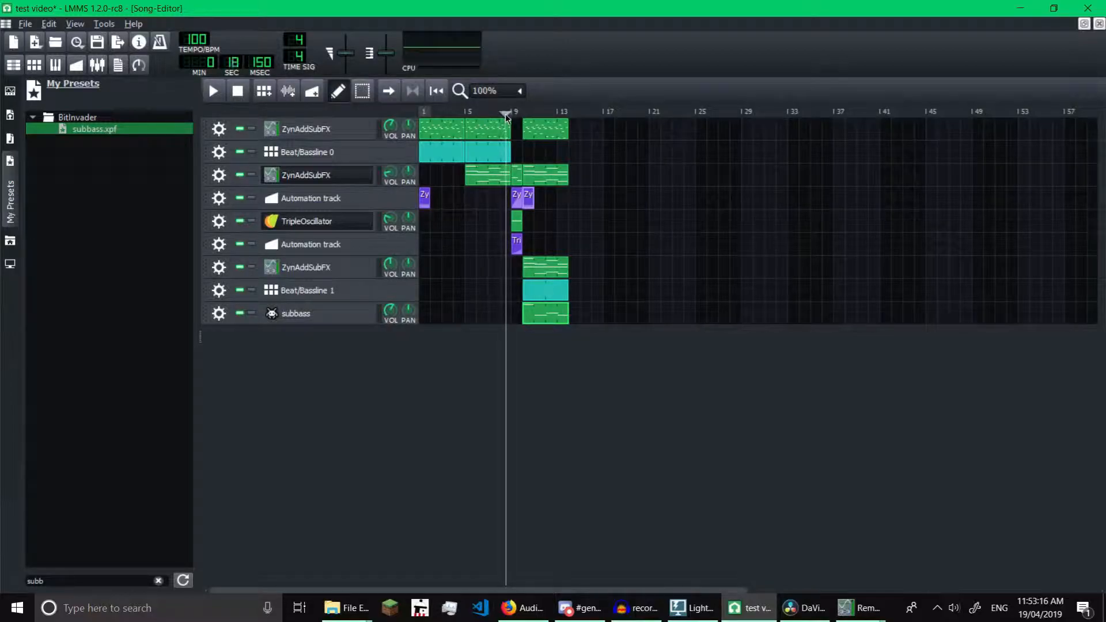
key("space")
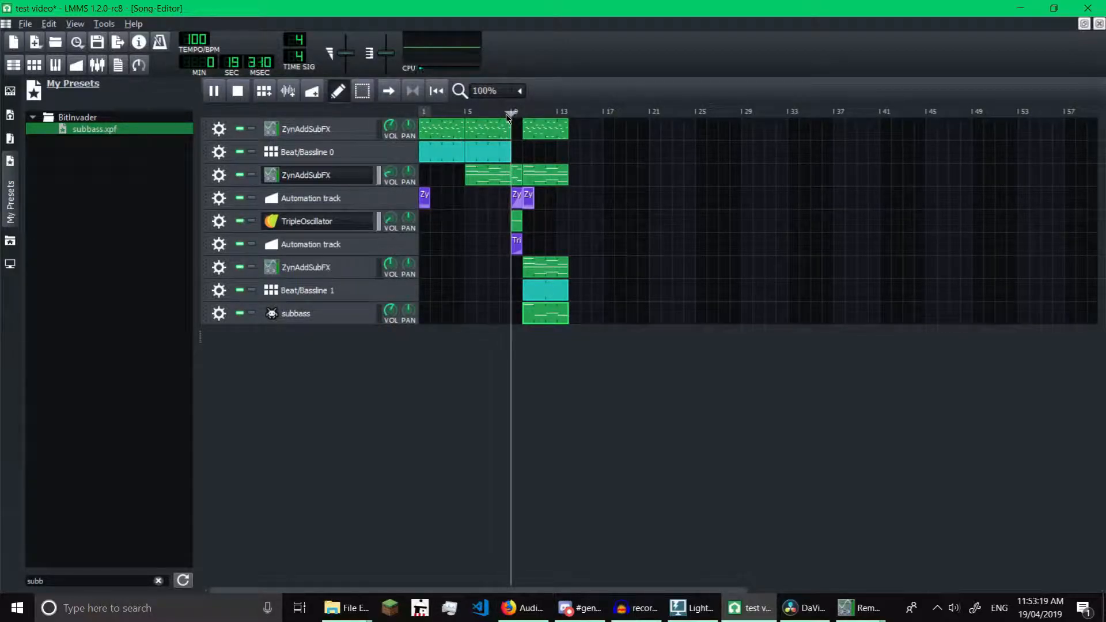
key("XF86AudioLowerVolume")
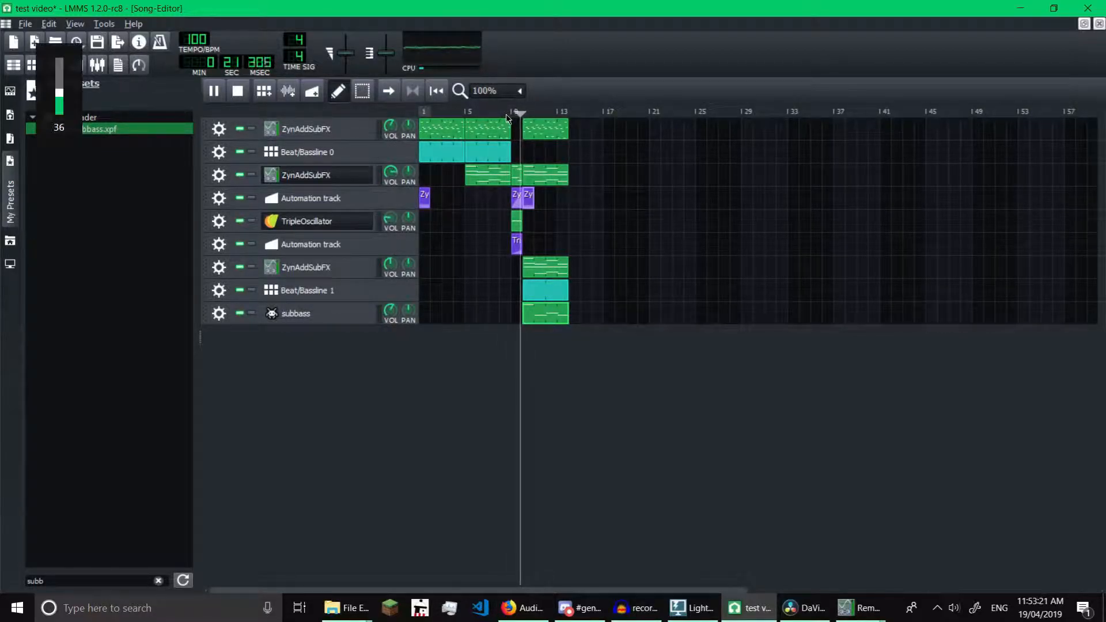
key("XF86AudioRaiseVolume")
key("XF86AudioRaiseVolume")
key("XF86AudioRaiseVolume")
key("XF86AudioRaiseVolume")
key("XF86AudioRaiseVolume")
key("XF86AudioRaiseVolume")
key("XF86AudioRaiseVolume")
key("XF86AudioRaiseVolume")
key("XF86AudioRaiseVolume")
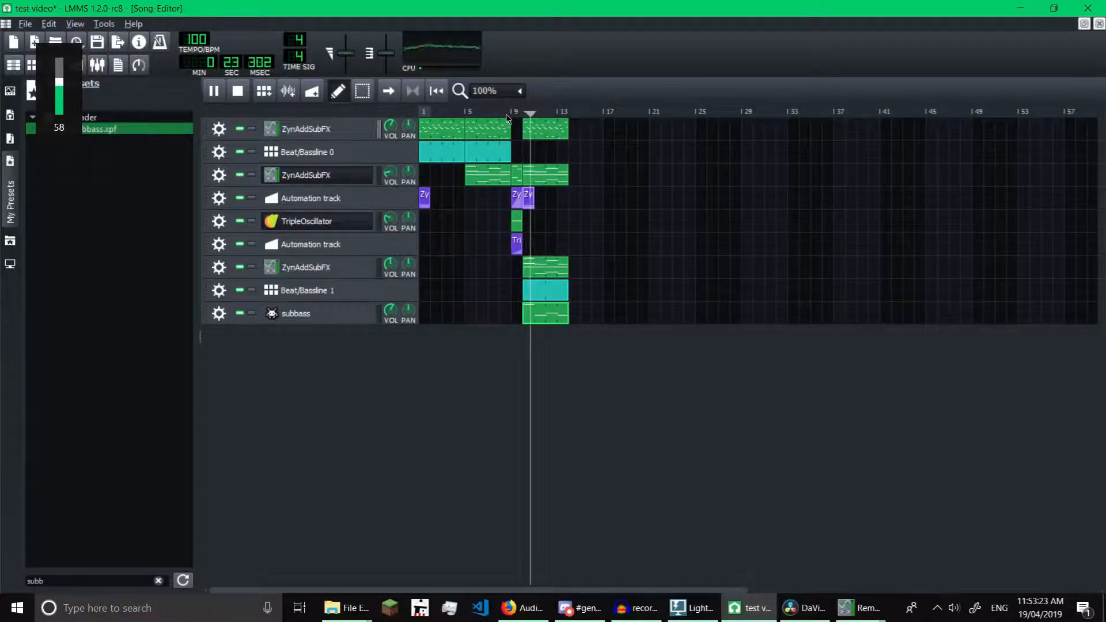
key("XF86AudioRaiseVolume")
key("XF86AudioRaiseVolume")
key("XF86AudioRaiseVolume")
key("XF86AudioRaiseVolume")
key("XF86AudioRaiseVolume")
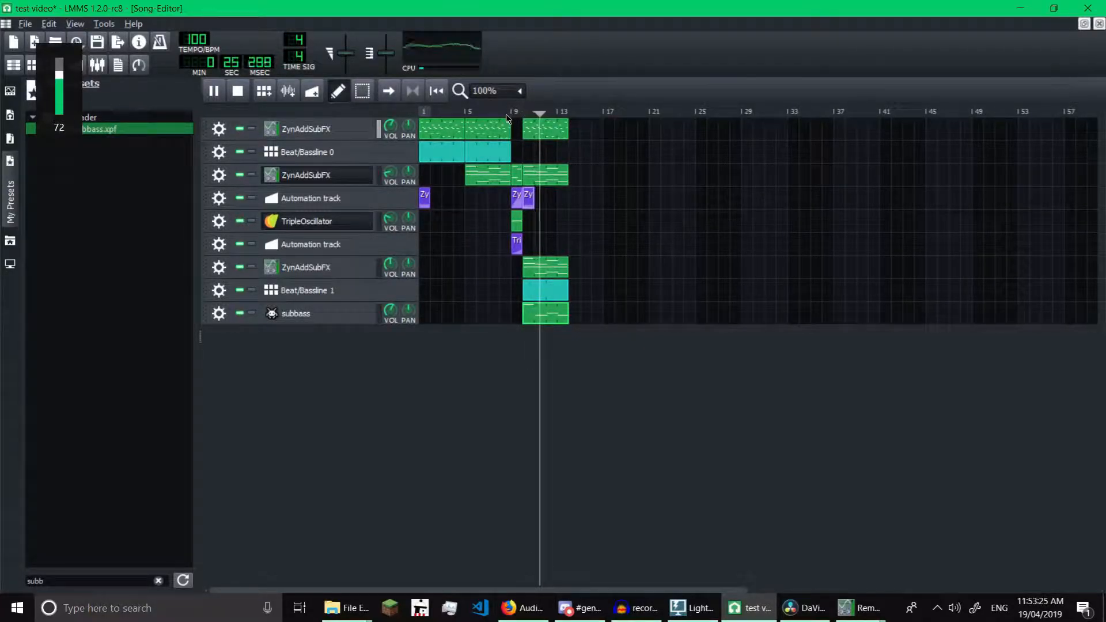
key("XF86AudioLowerVolume")
key("XF86AudioLowerVolume")
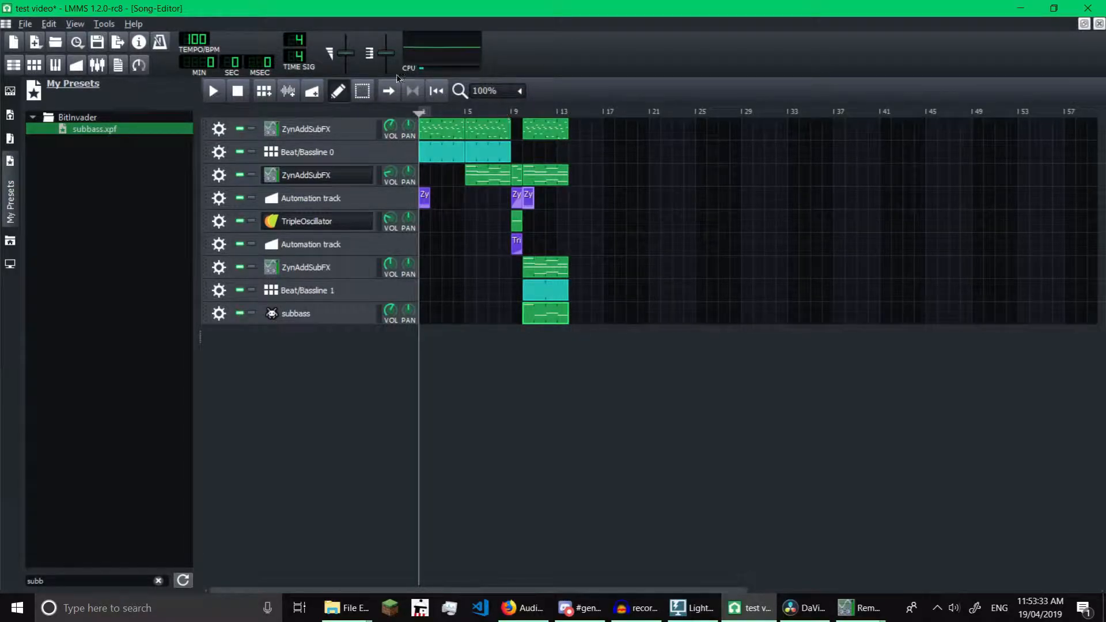
Duplicate the four-bar section starting at bar 10 so it repeats from bar 14, and play from bar 10.
left_click(362, 91)
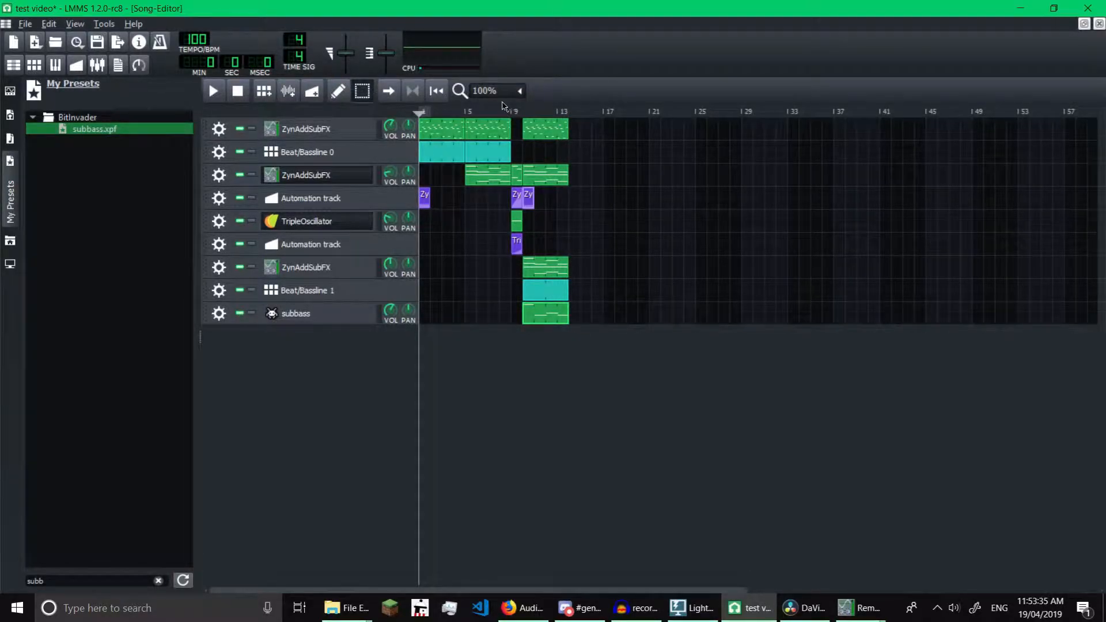
left_click(524, 112)
key("space")
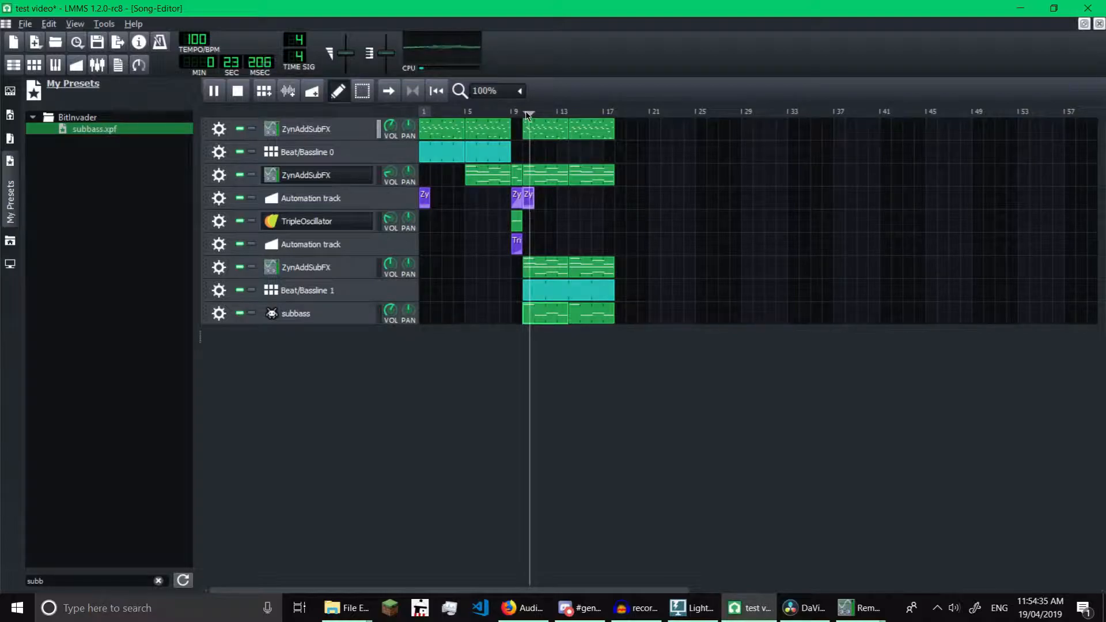
key("space")
Replay the song from just before bar 10 through to the end of the repeated section, lowering the computer's volume.
left_click(520, 112)
key("space")
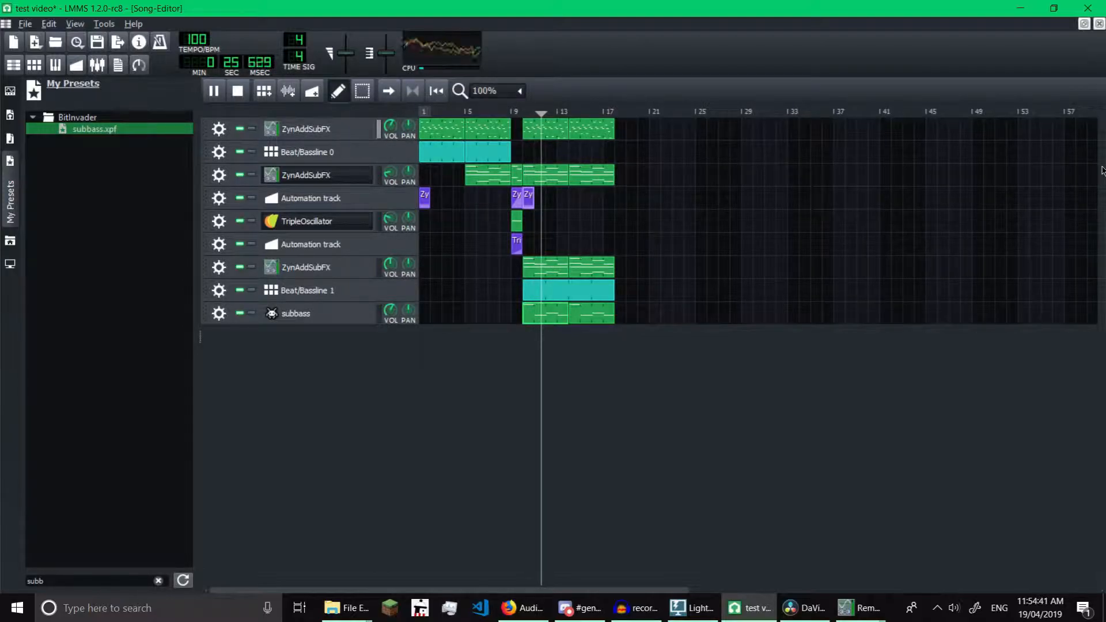
key("XF86AudioLowerVolume")
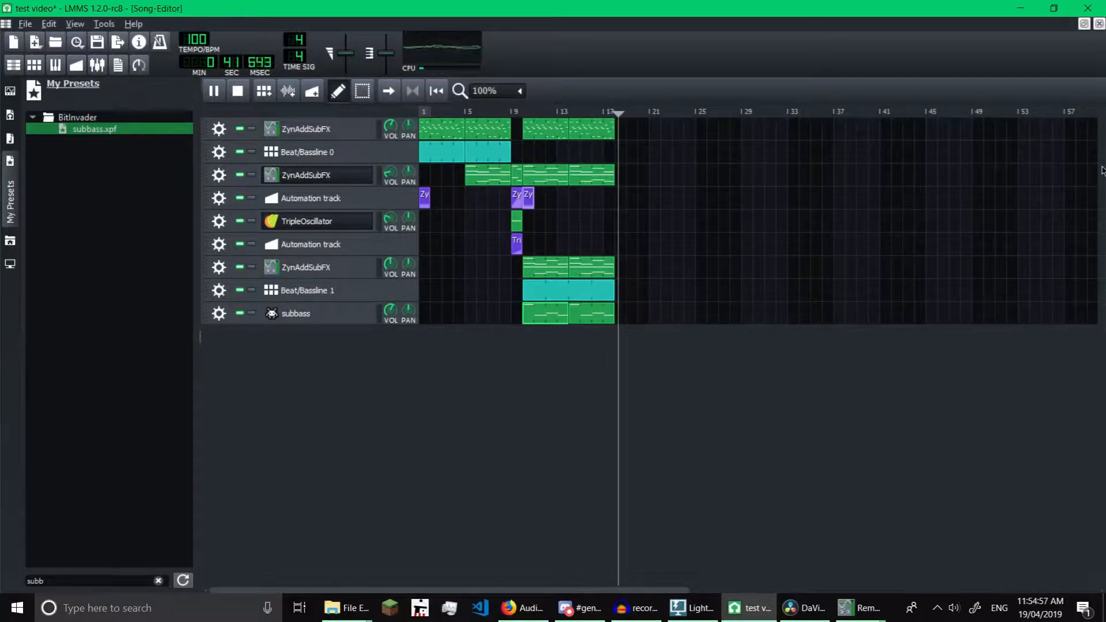
key("space")
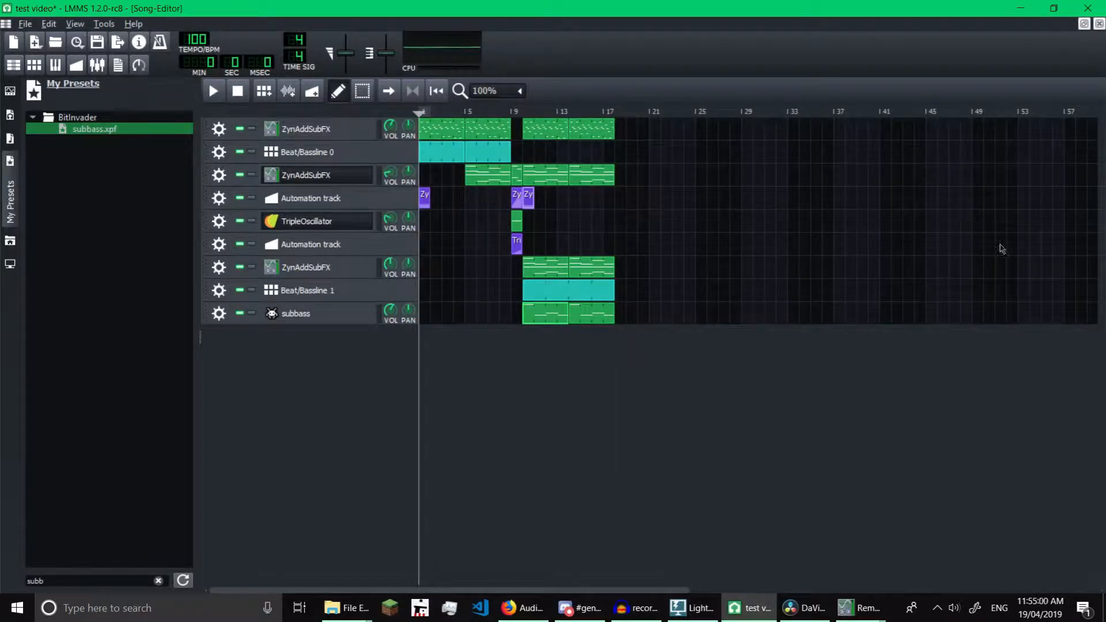
Play the song once more from around bar 5 to check the earlier section.
key("space")
left_click(463, 110)
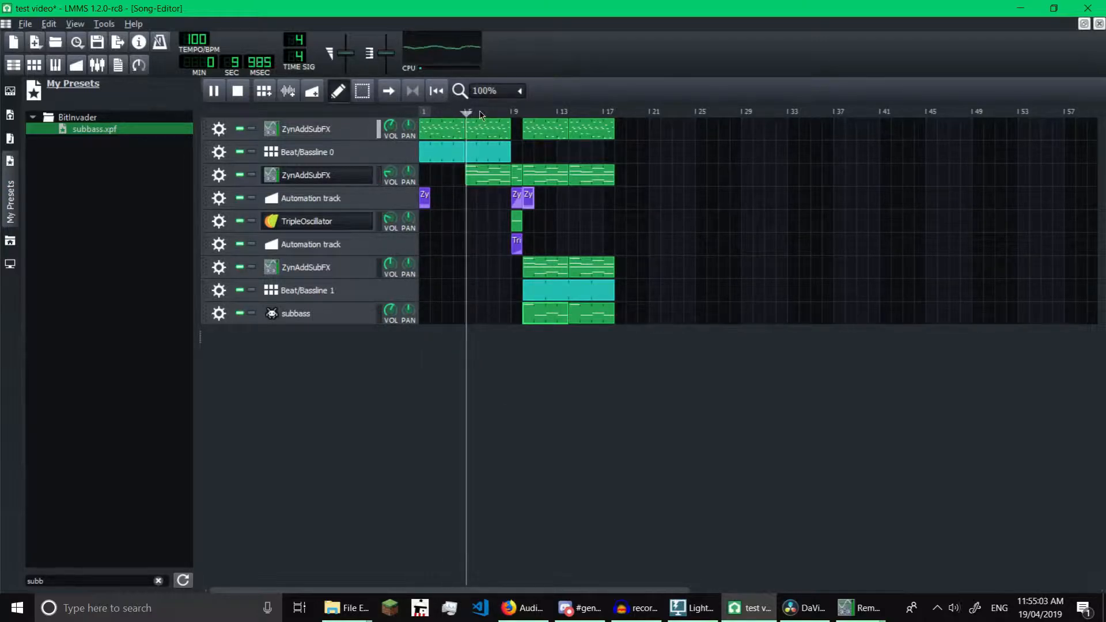
key("space")
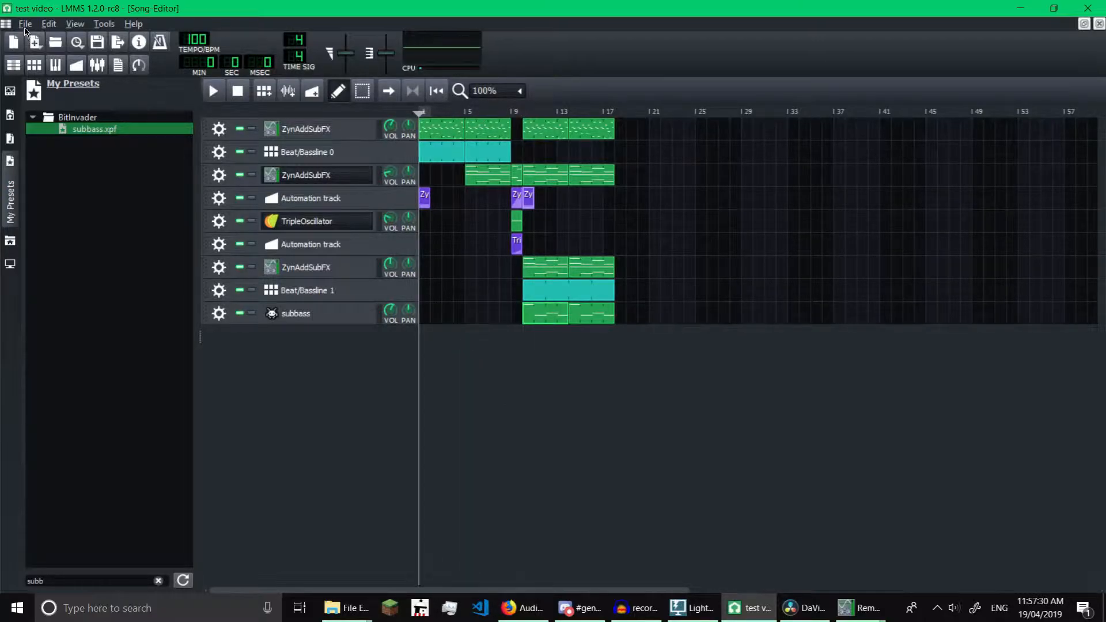
Open the recent project later years.mmpz and look over its track list.
left_click(25, 27)
mouse_move(87, 95)
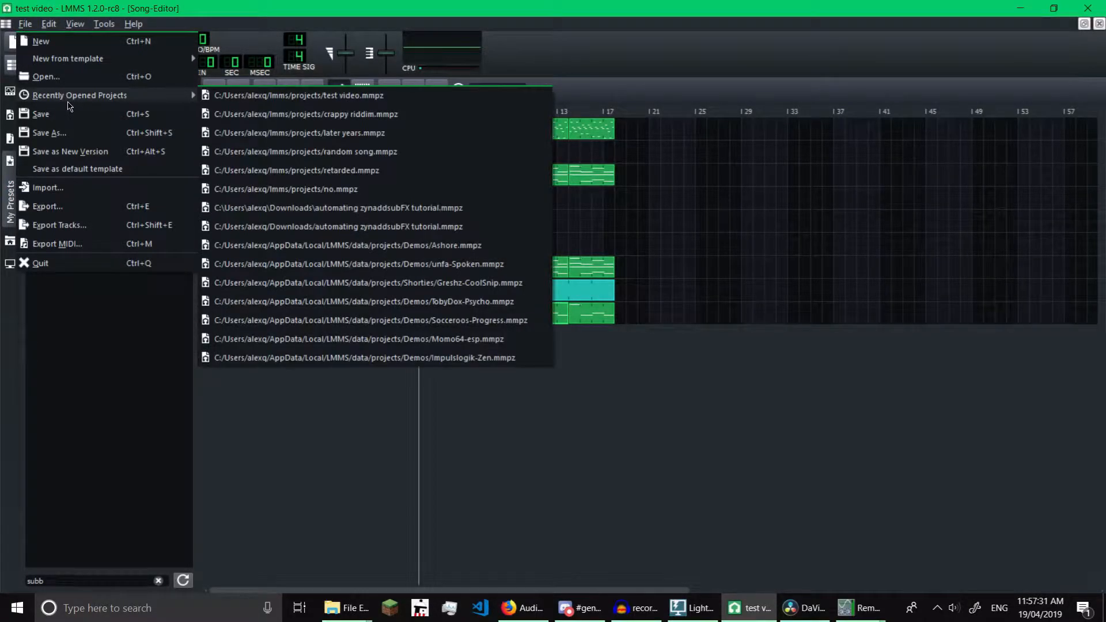
left_click(367, 138)
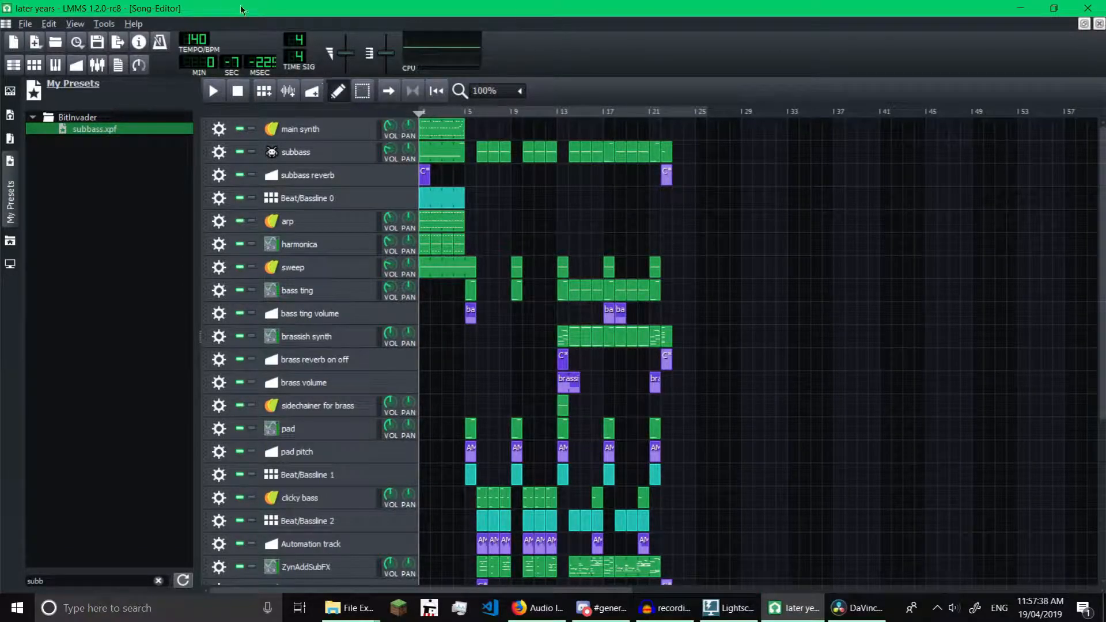
scroll(572, 350, "down", 5)
scroll(670, 356, "up", 5)
Play parts of the later years song from the start, bar 5 and about bar 14, and examine how its tracks are arranged.
key("space")
left_click(468, 113)
key("space")
key("space")
left_click(567, 112)
key("space")
scroll(746, 242, "down", 5)
scroll(744, 241, "up", 5)
scroll(744, 234, "down", 5)
scroll(741, 225, "up", 5)
scroll(663, 213, "down", 5)
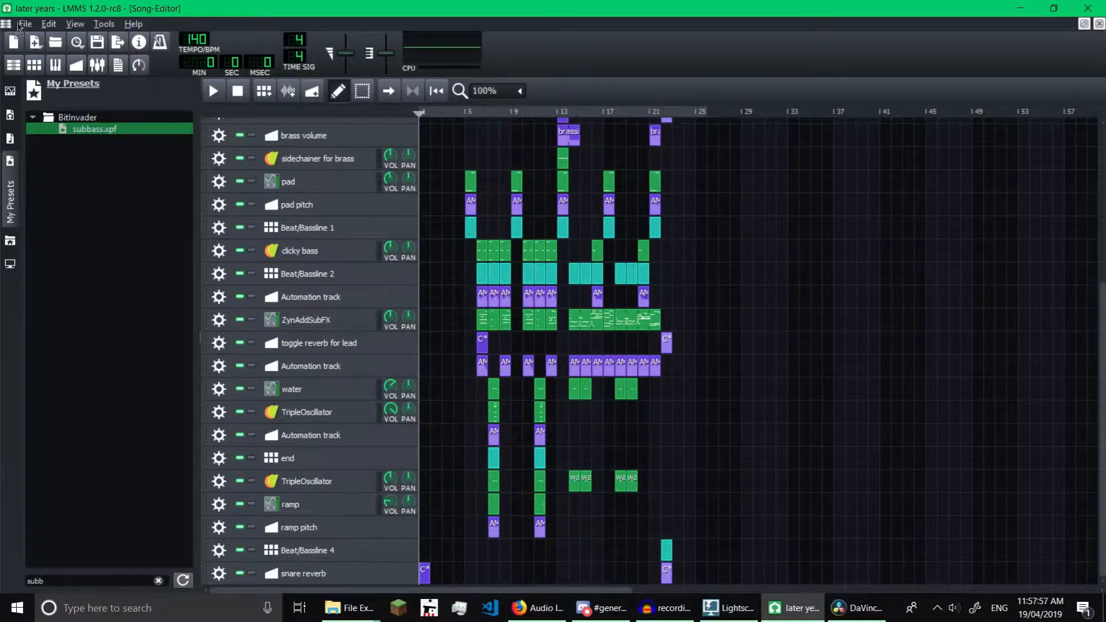
Open the recent project crappy riddim.mmpz.
left_click(25, 24)
mouse_move(115, 98)
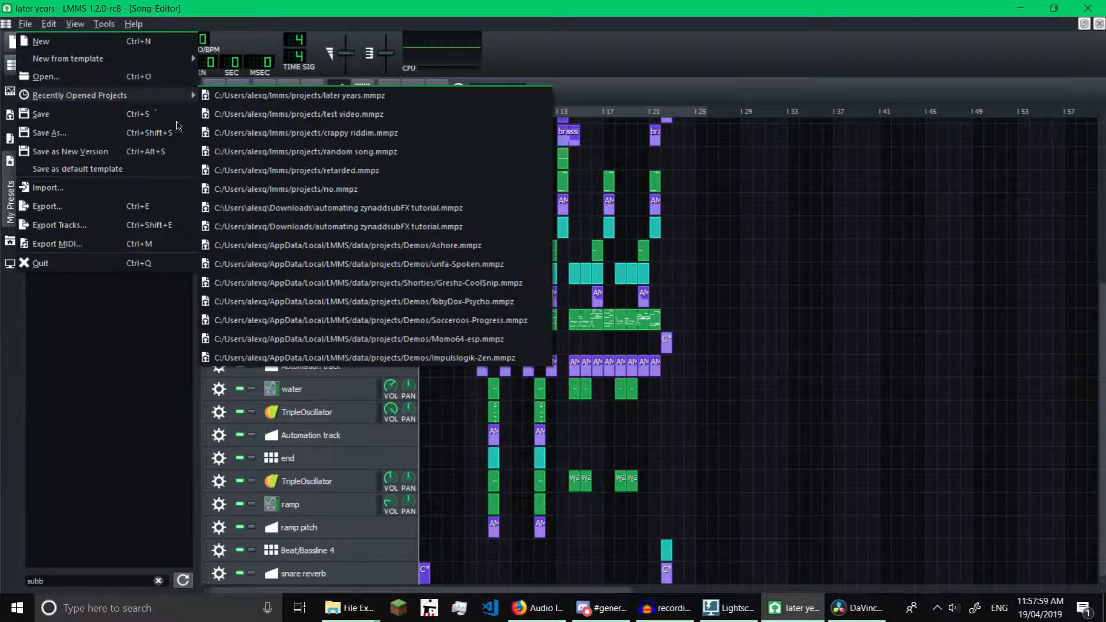
left_click(246, 134)
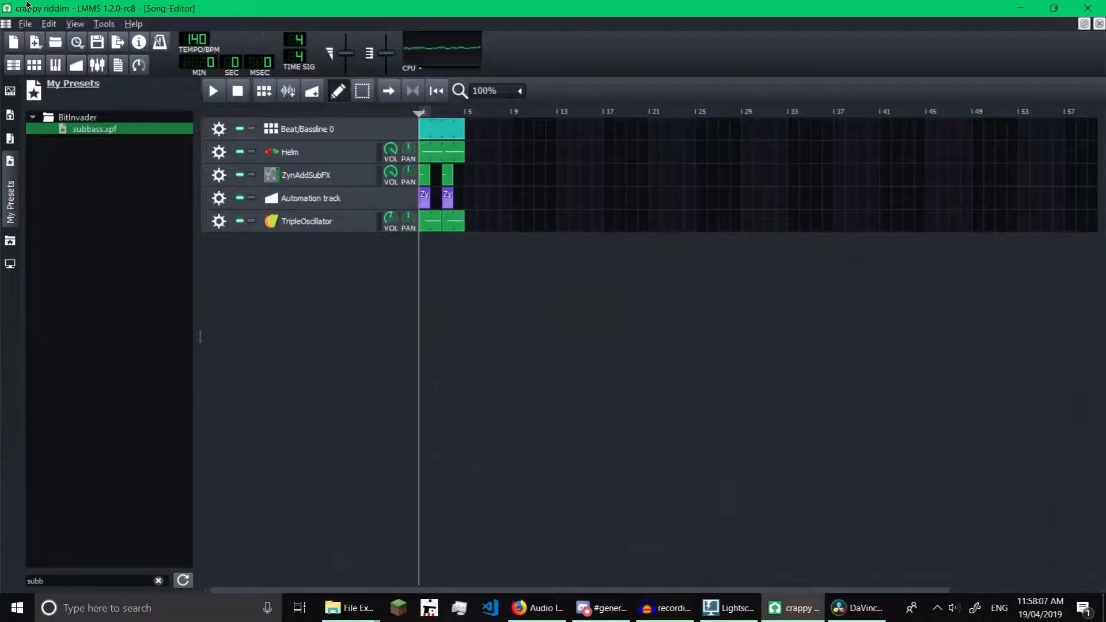
Save the crappy riddim project.
left_click(25, 24)
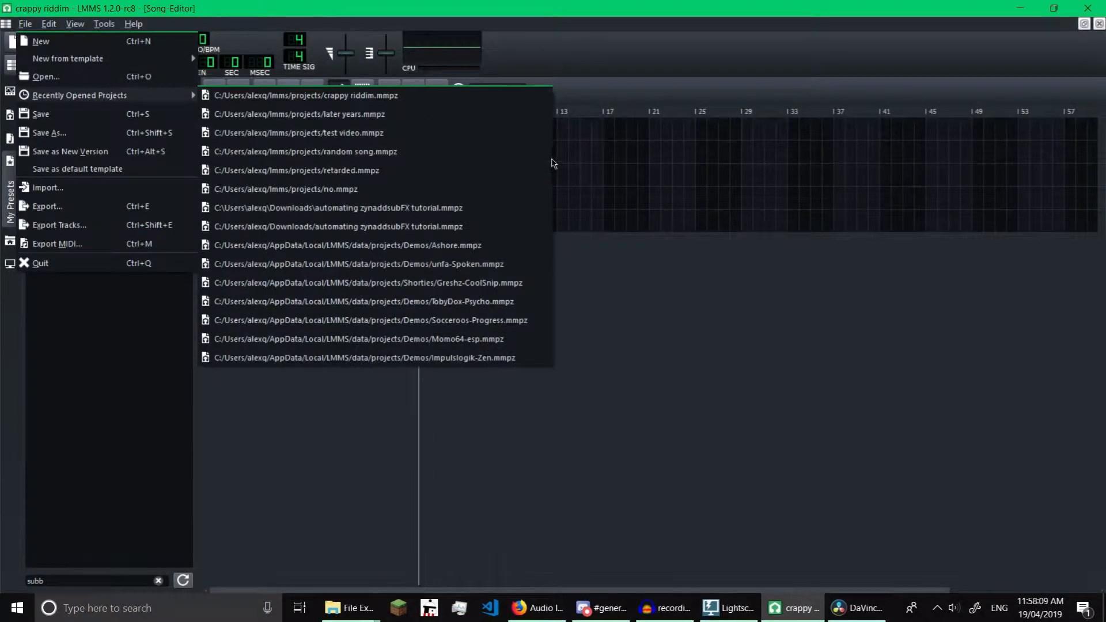
left_click(679, 184)
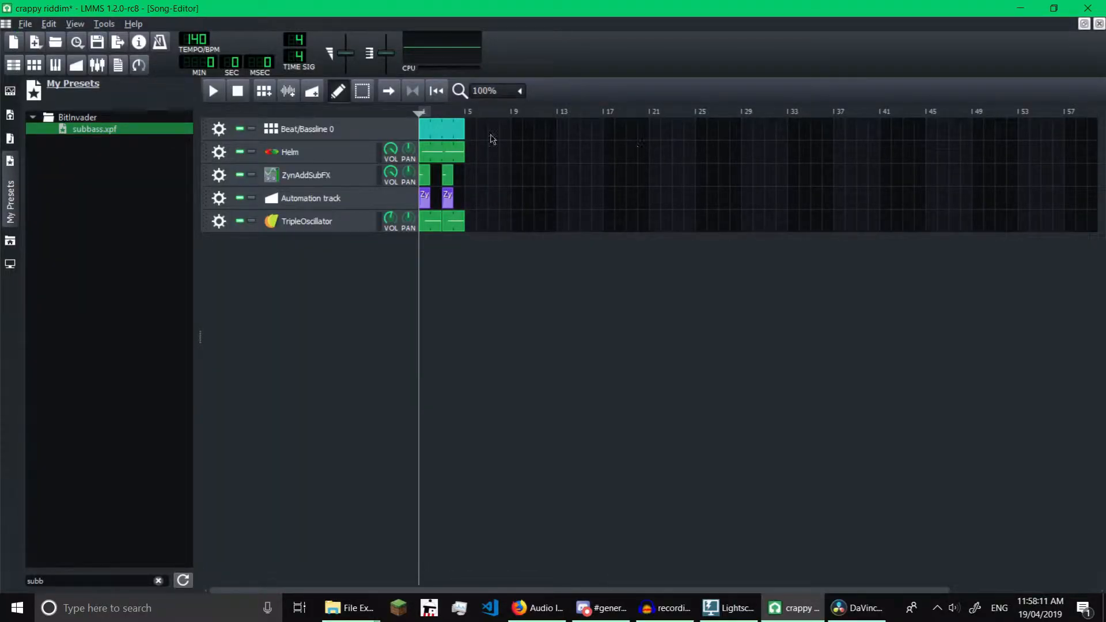
key("ctrl+s")
Reopen the recent project test video.mmpz and play its opening briefly.
left_click(48, 25)
mouse_move(24, 24)
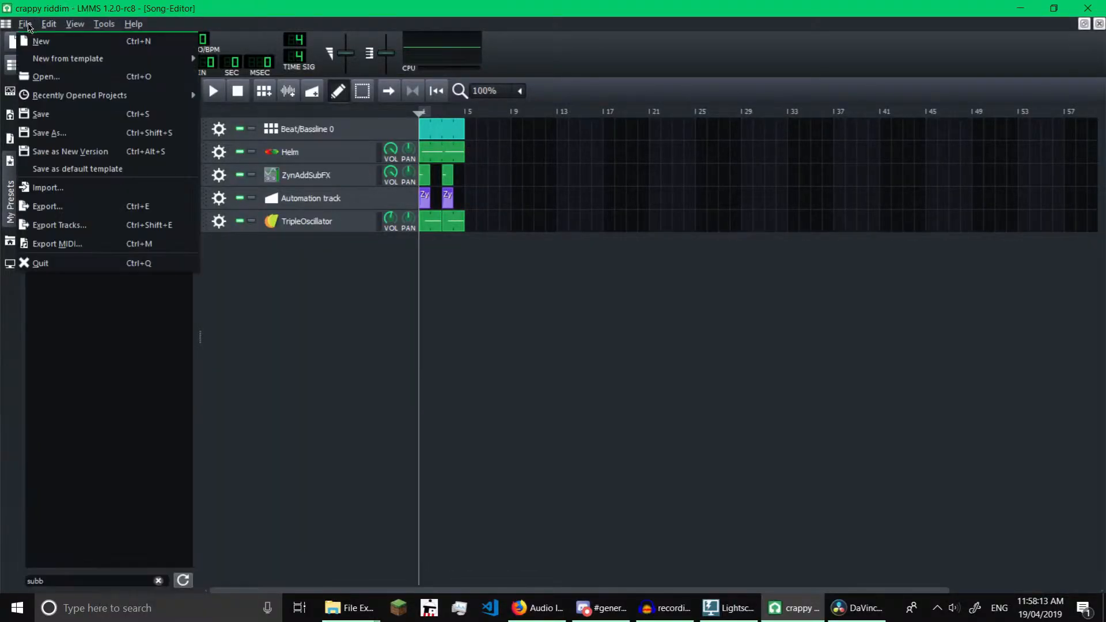
mouse_move(81, 95)
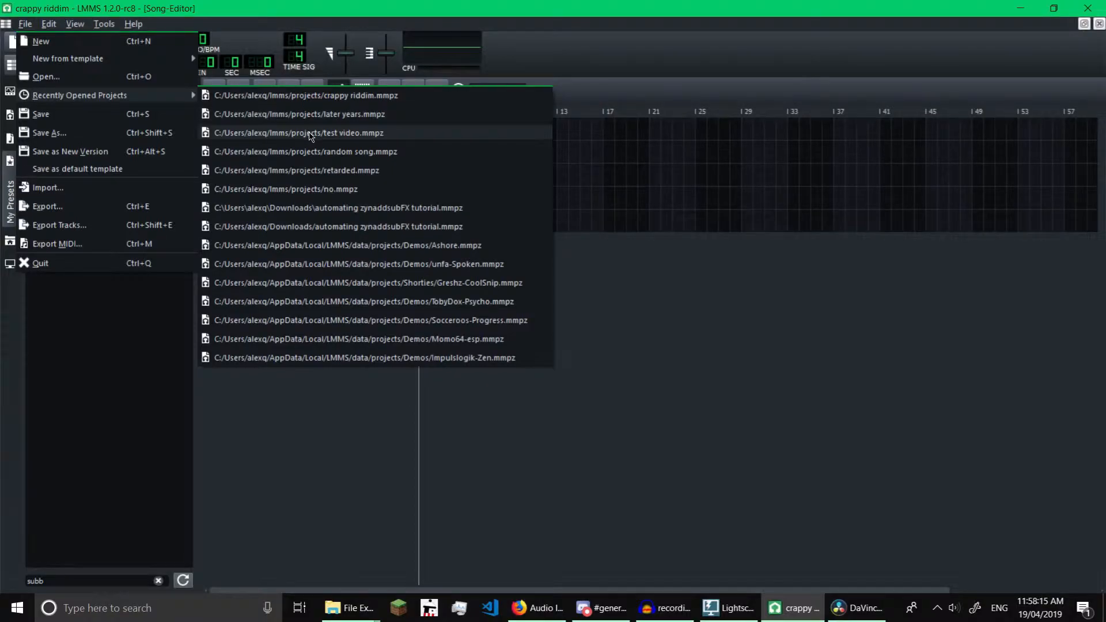
left_click(312, 135)
key("space")
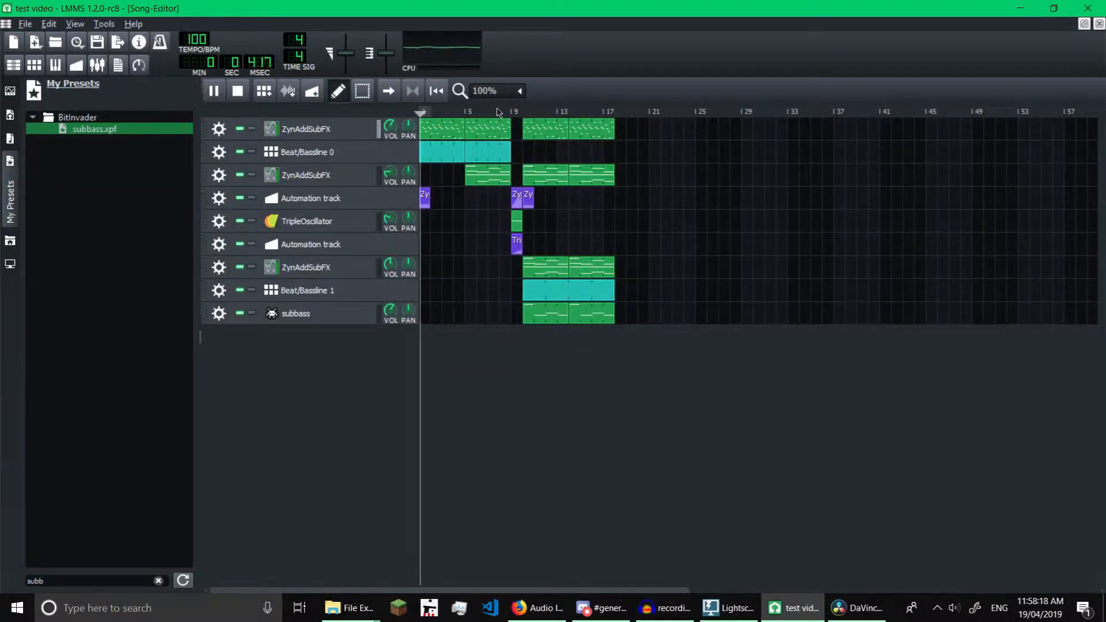
key("space")
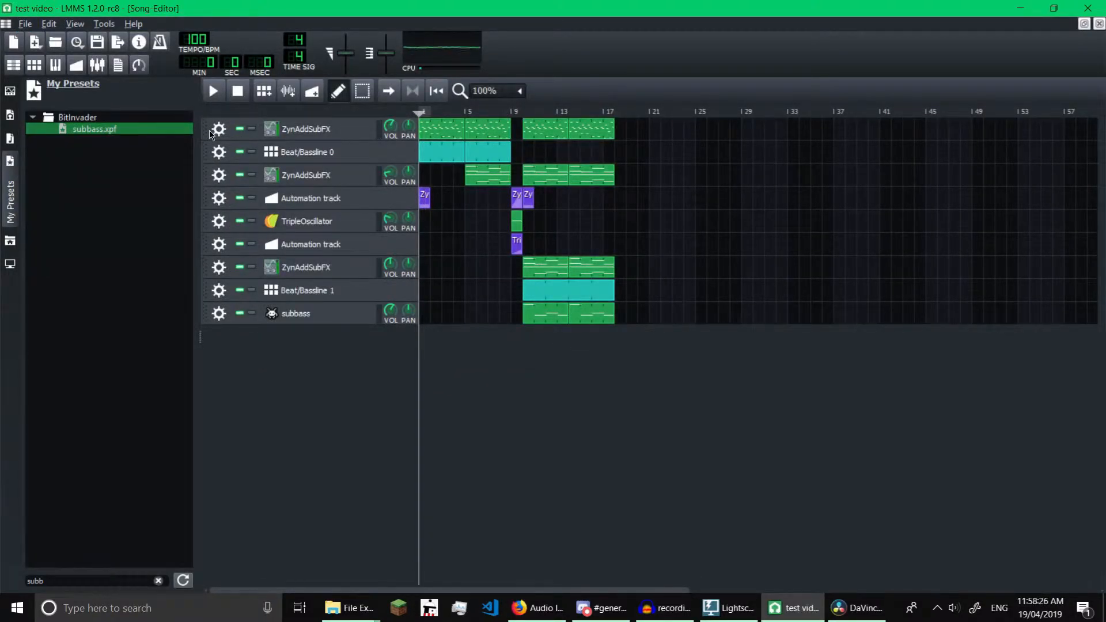